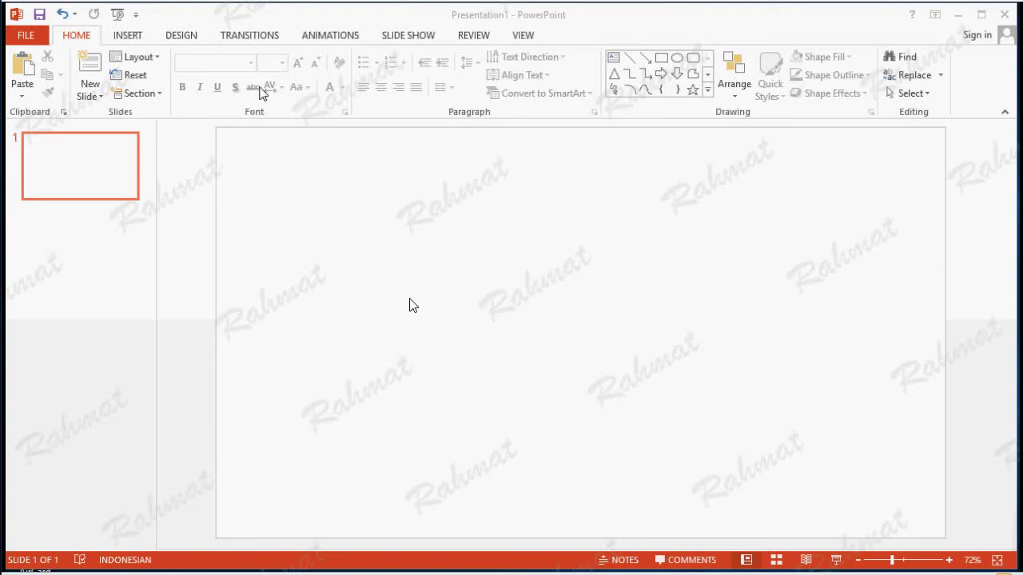
Insert the Wildlife video from Videos > Sample Videos onto the blank slide.
left_click(138, 40)
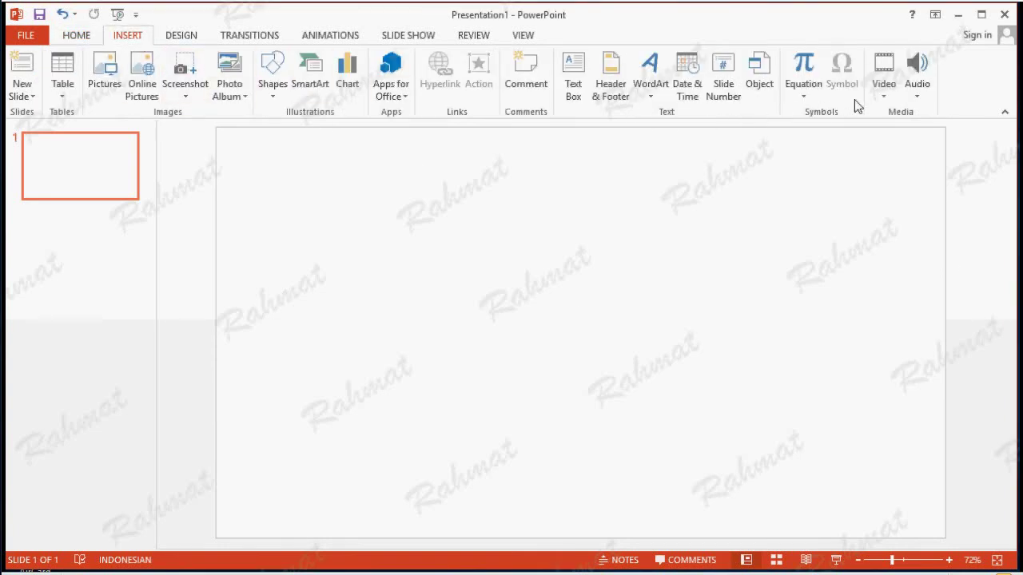
left_click(882, 96)
left_click(885, 132)
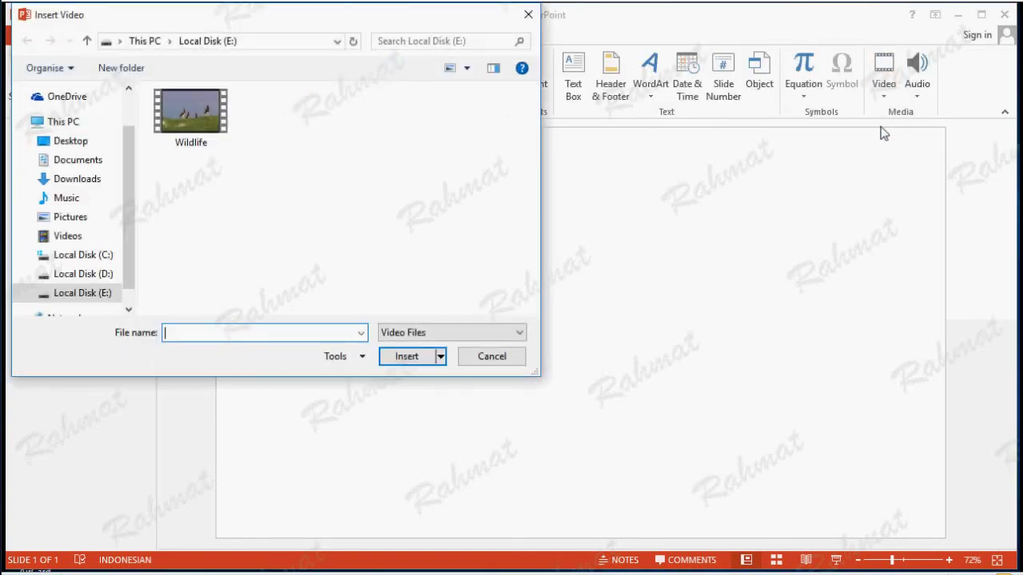
left_click(209, 120)
left_click(70, 236)
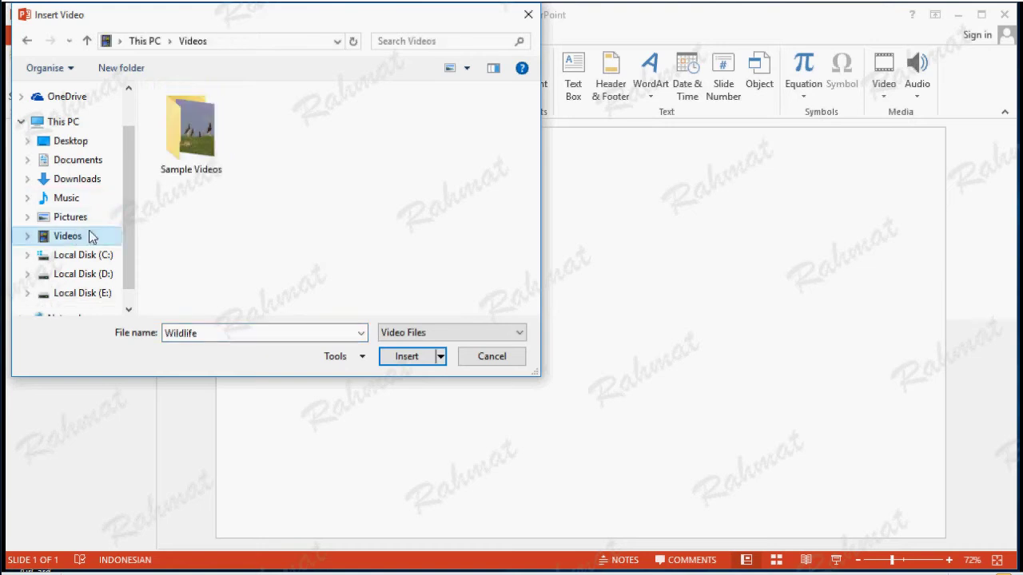
double_click(206, 152)
double_click(205, 152)
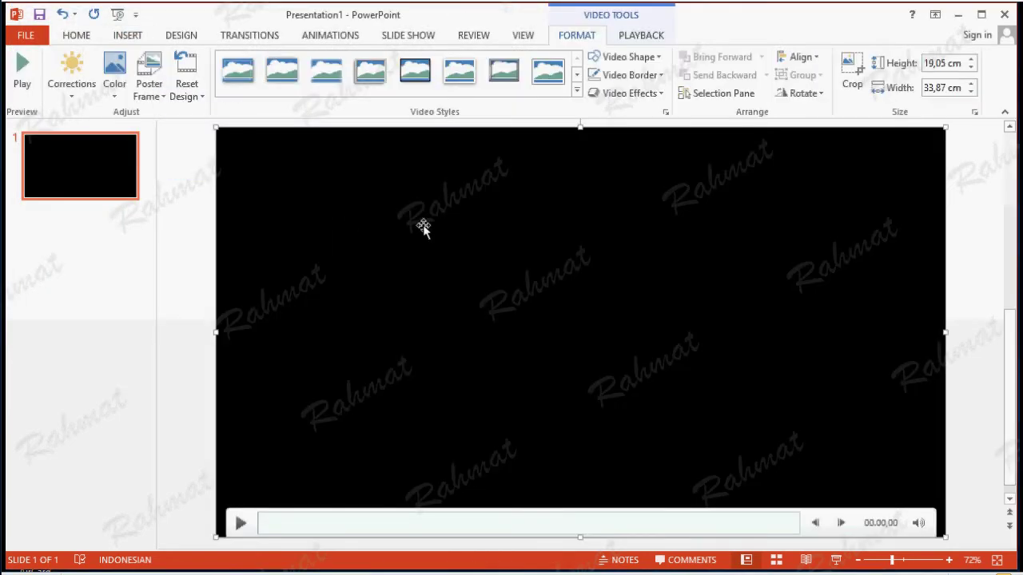
Copy the Wildlife video and paste two more copies onto the slide.
right_click(442, 210)
left_click(469, 233)
left_click(81, 40)
left_click(22, 71)
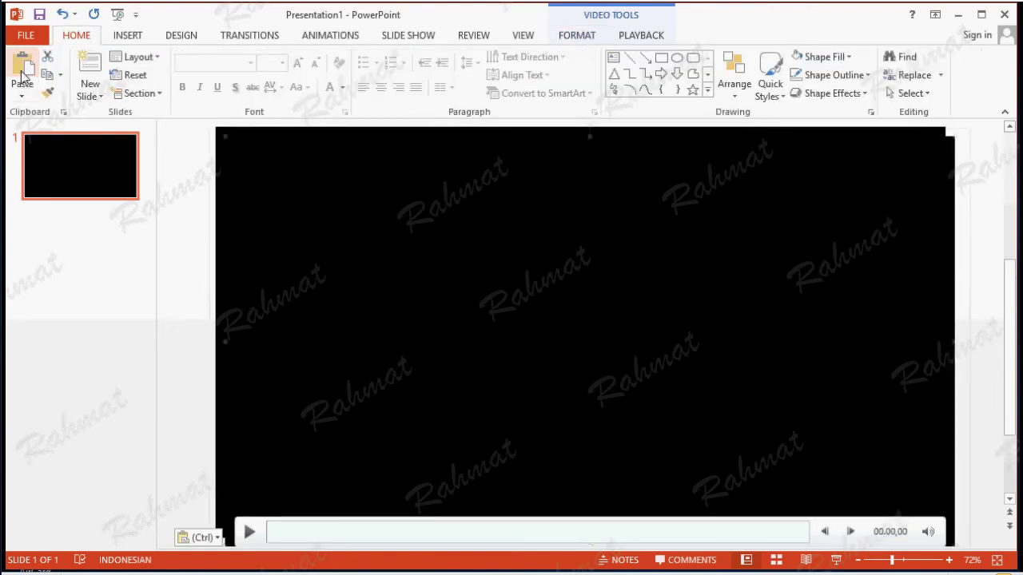
left_click(23, 73)
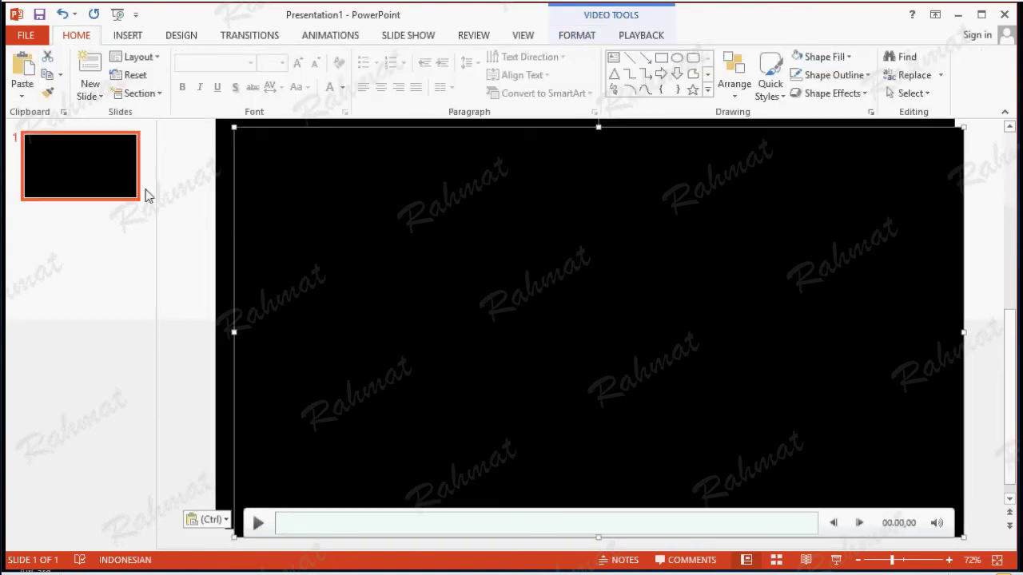
Open the Selection Pane and select the third Wildlife video.
left_click(917, 94)
left_click(931, 149)
left_click(885, 225)
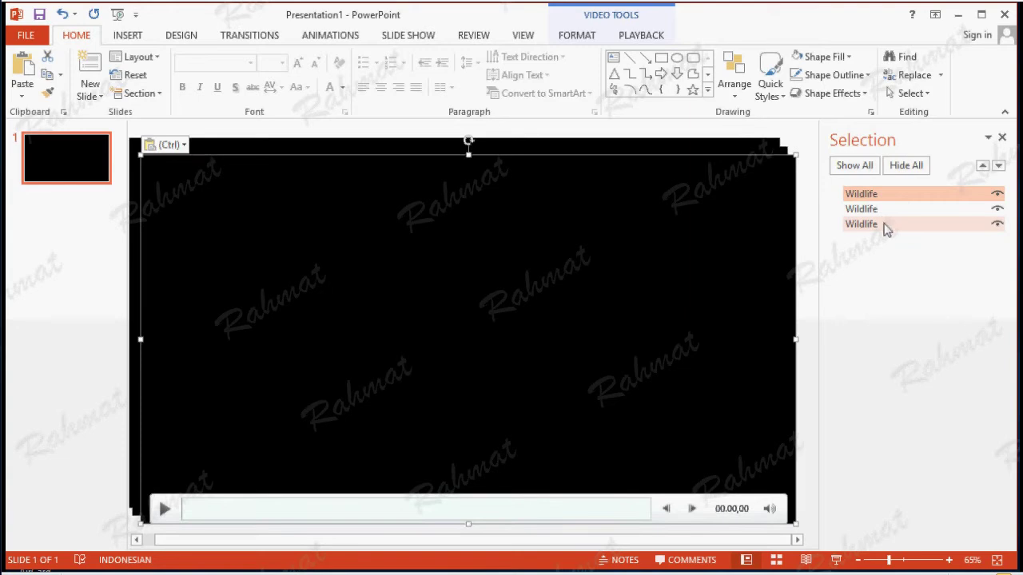
left_click(885, 225)
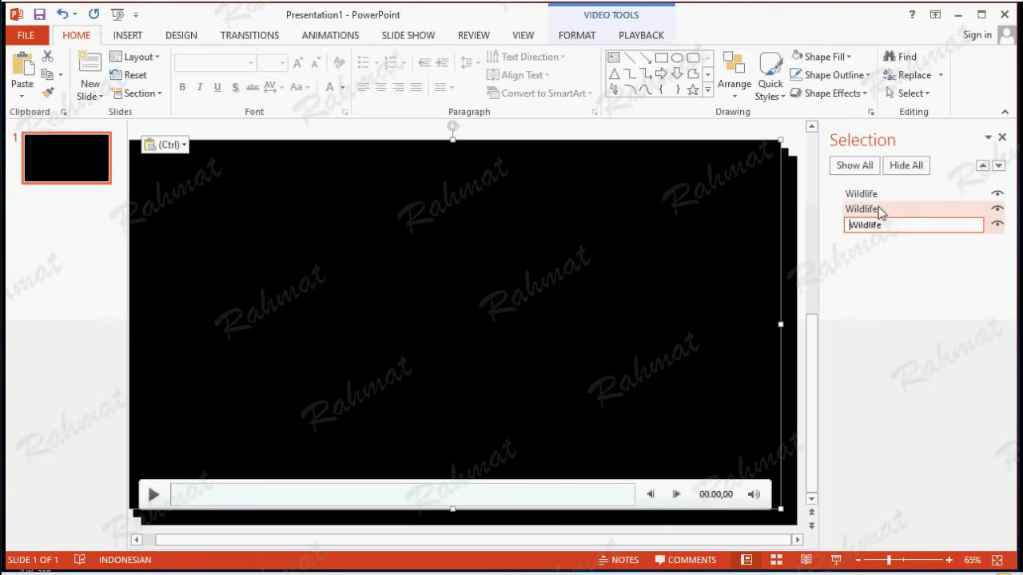
left_click(881, 203)
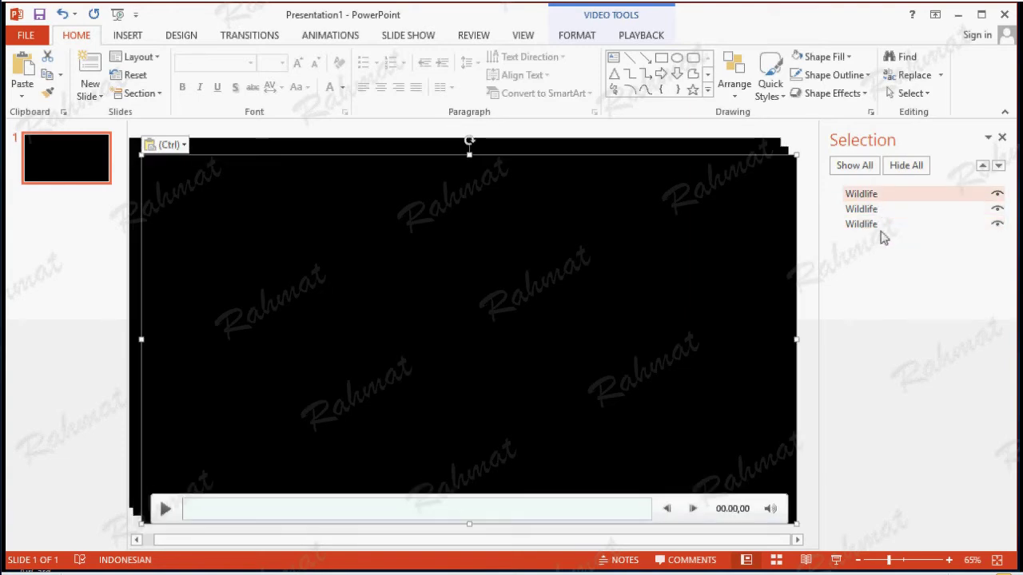
left_click(868, 226)
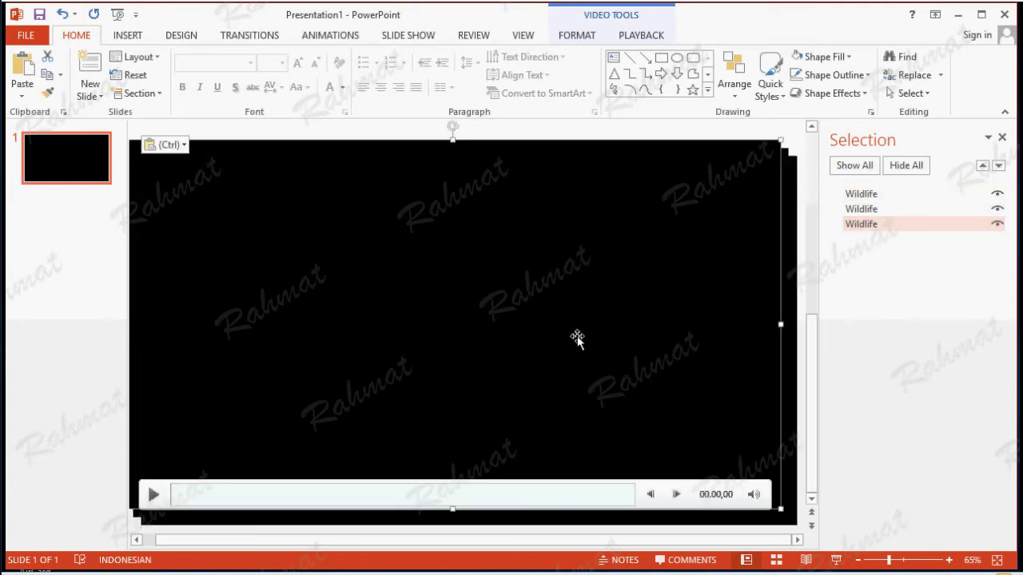
left_click(641, 38)
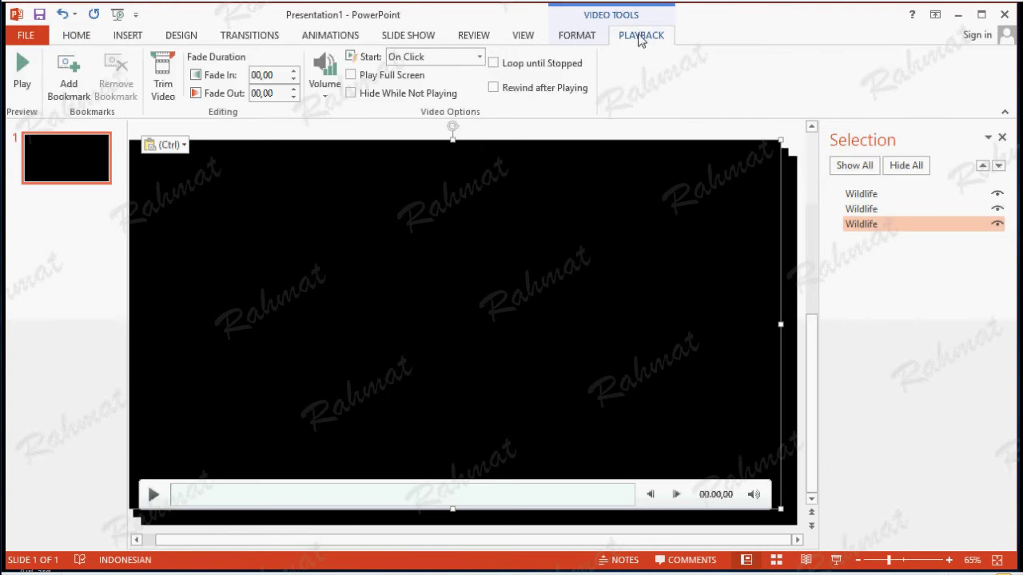
Set the third video to start Automatically and trim its end to 00.07,09.
left_click(431, 56)
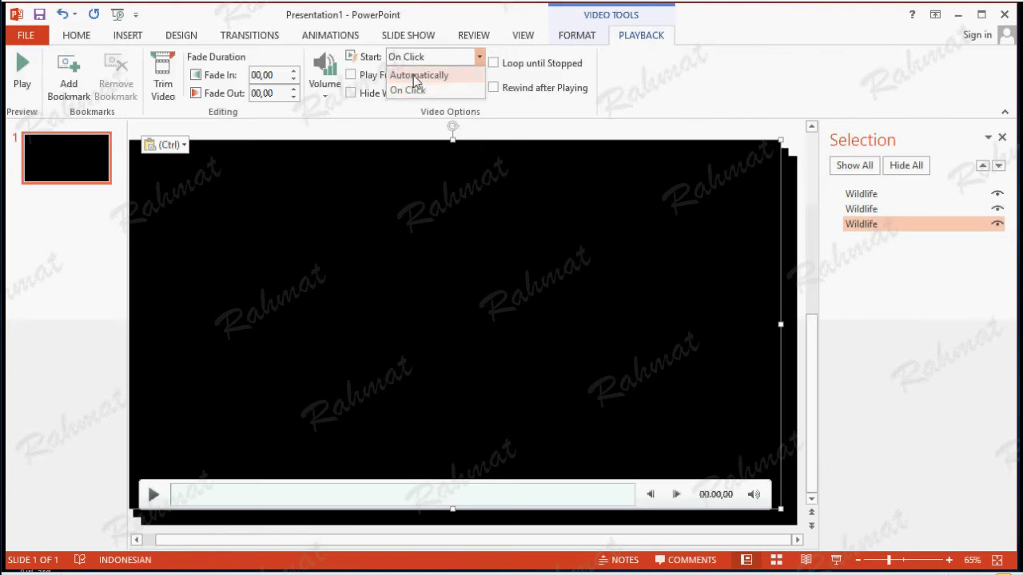
left_click(413, 75)
left_click(164, 88)
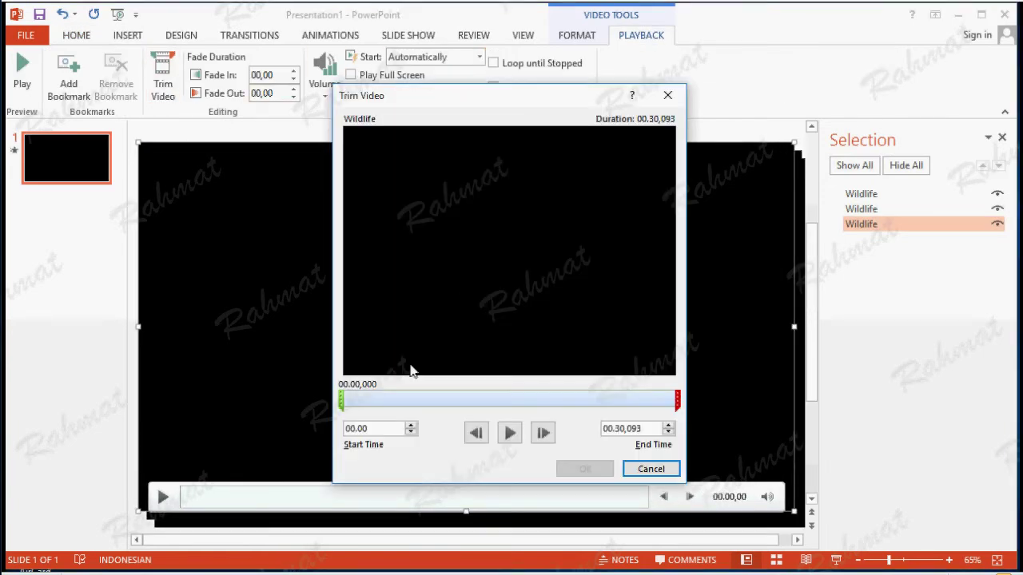
left_click_drag(678, 402, 424, 386)
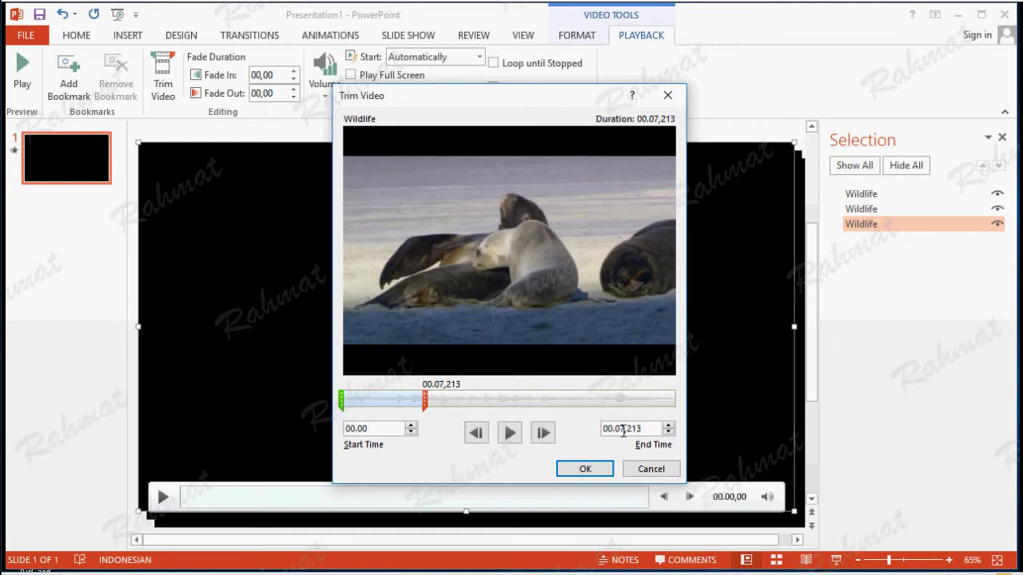
type("095")
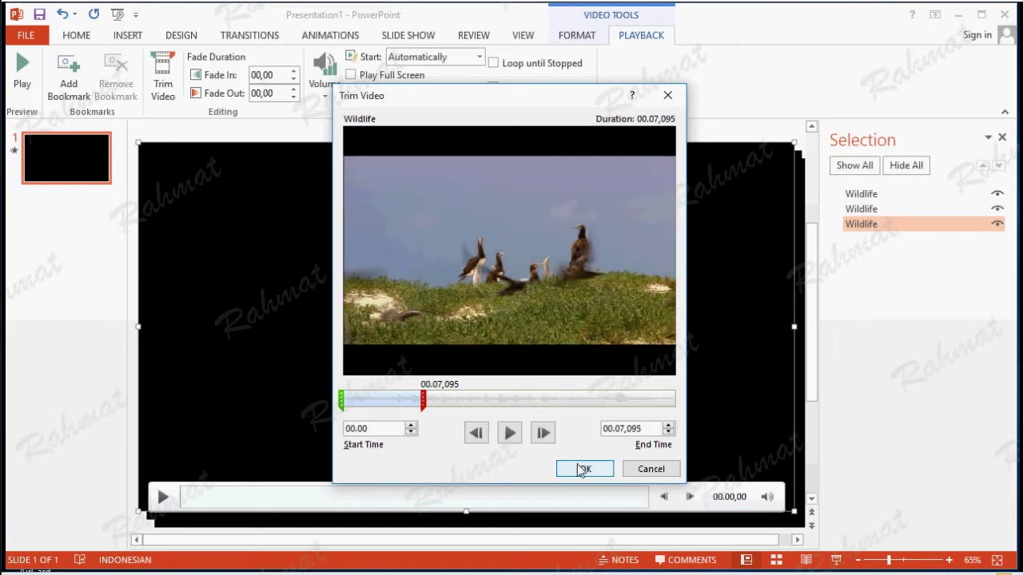
left_click(581, 472)
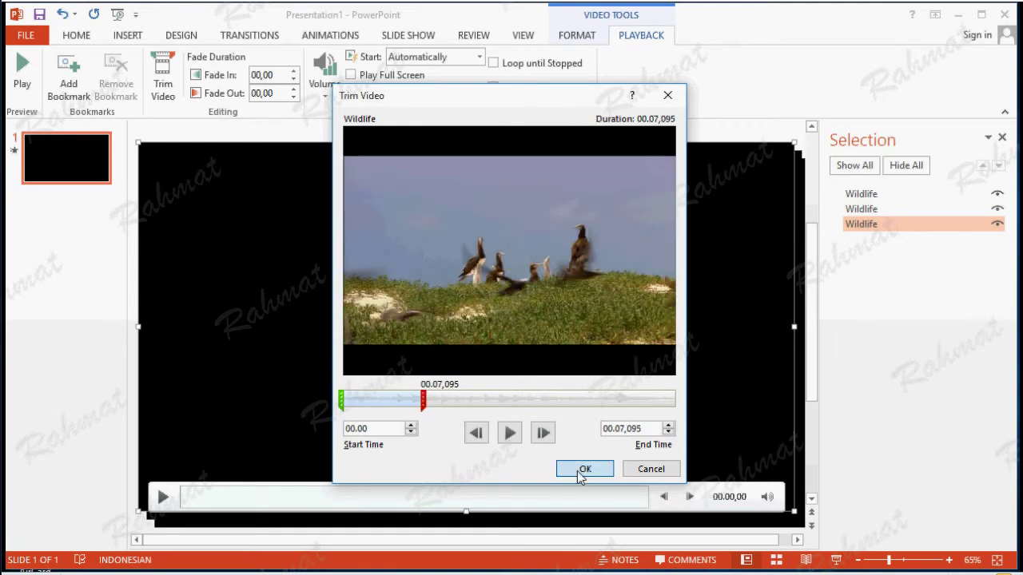
left_click(855, 209)
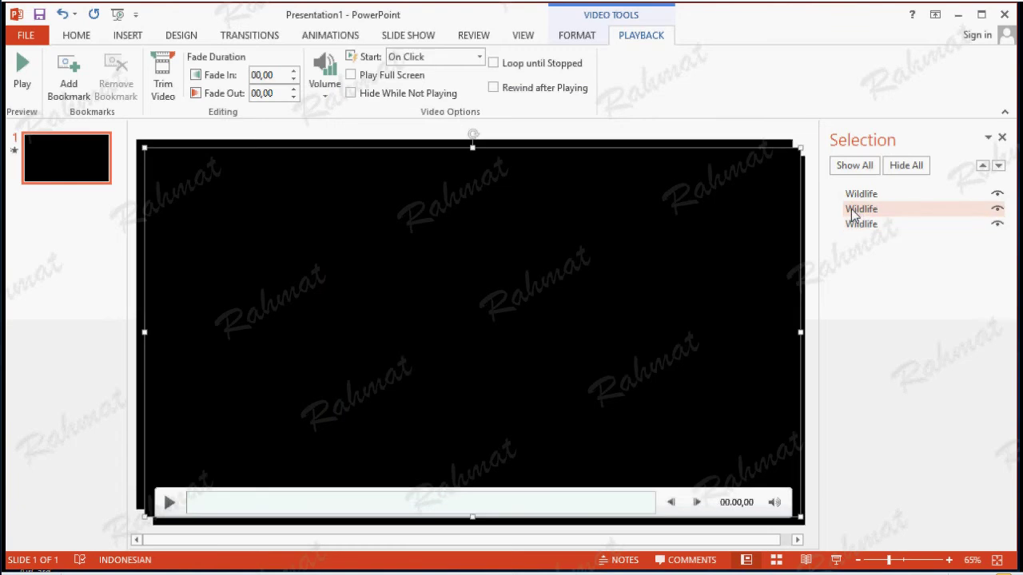
Make the second video start Automatically and trim it to play 00.07,095–00.17,292.
left_click(390, 62)
left_click(410, 76)
left_click(163, 80)
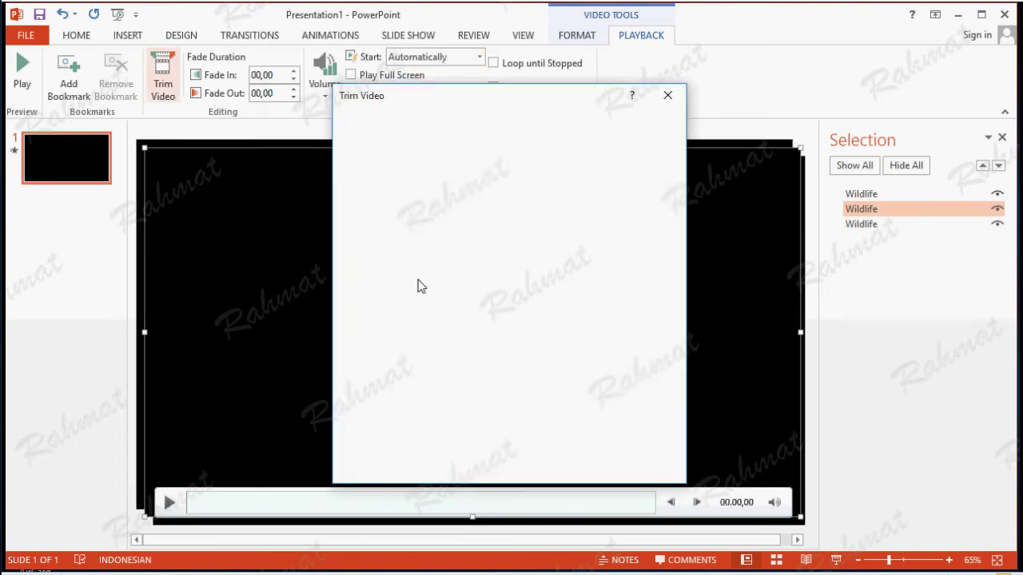
mouse_move(341, 398)
left_mouse_down()
mouse_move(446, 394)
mouse_move(418, 397)
left_mouse_up()
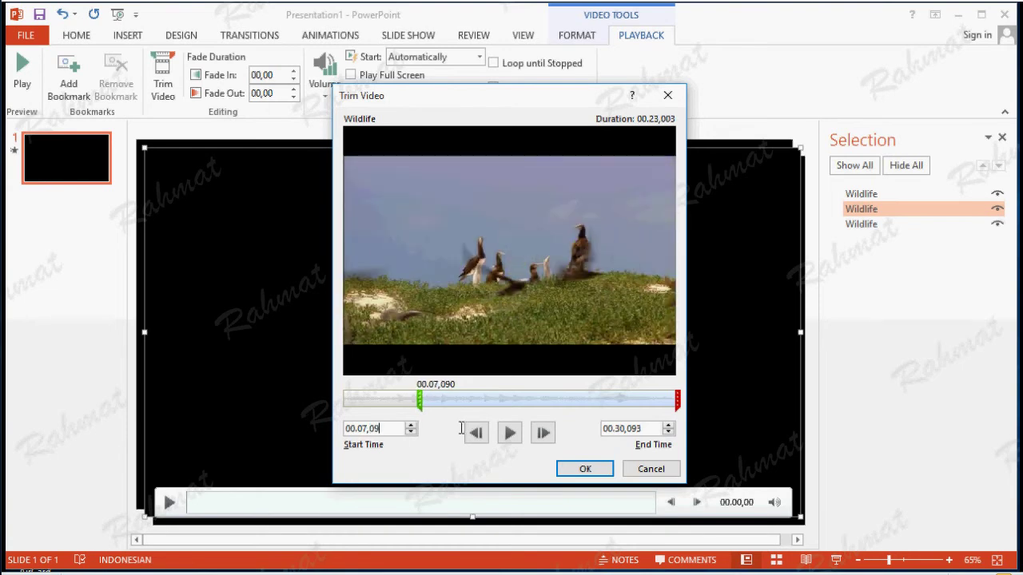
left_click_drag(677, 397, 540, 397)
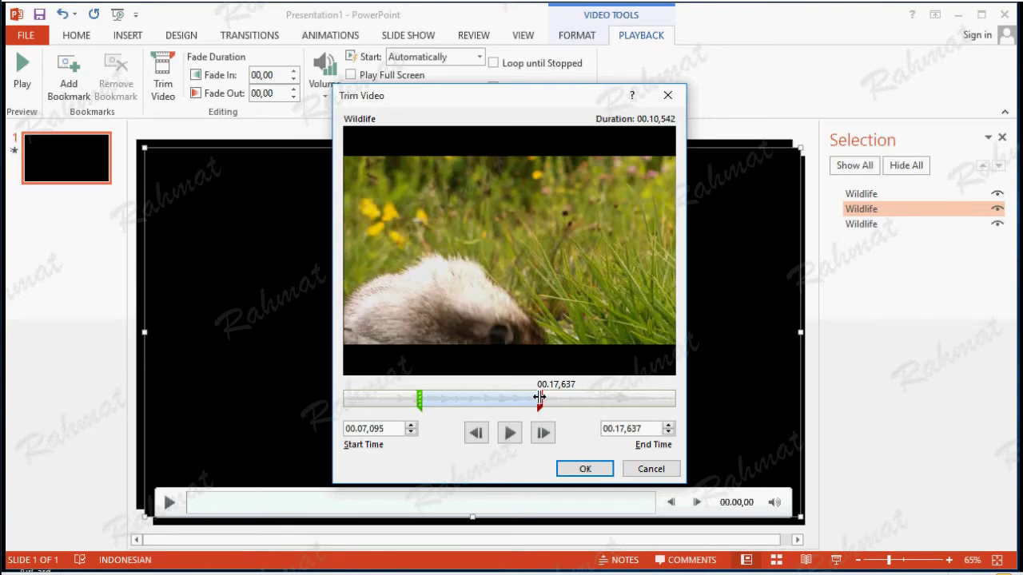
double_click(636, 429)
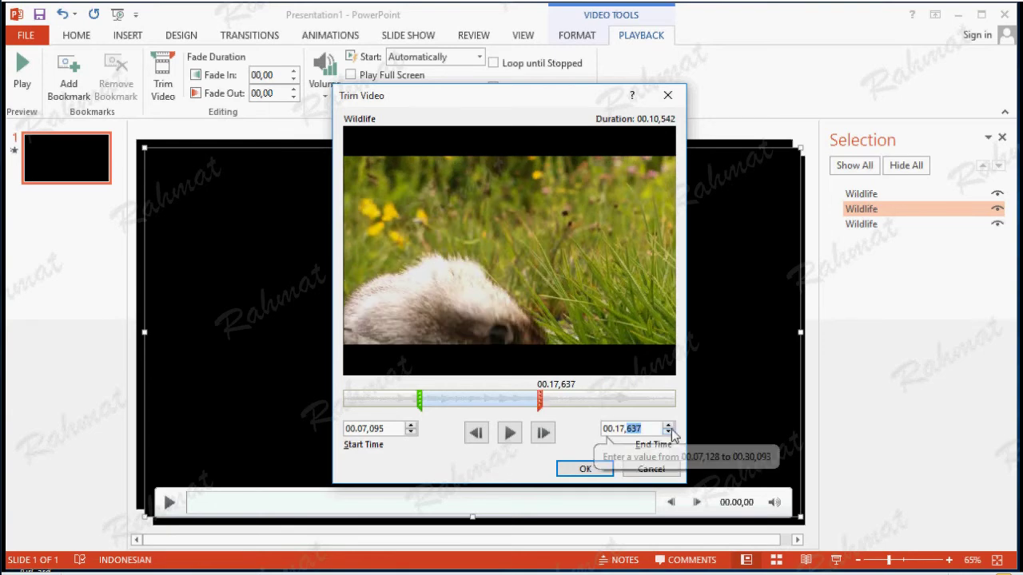
type("292")
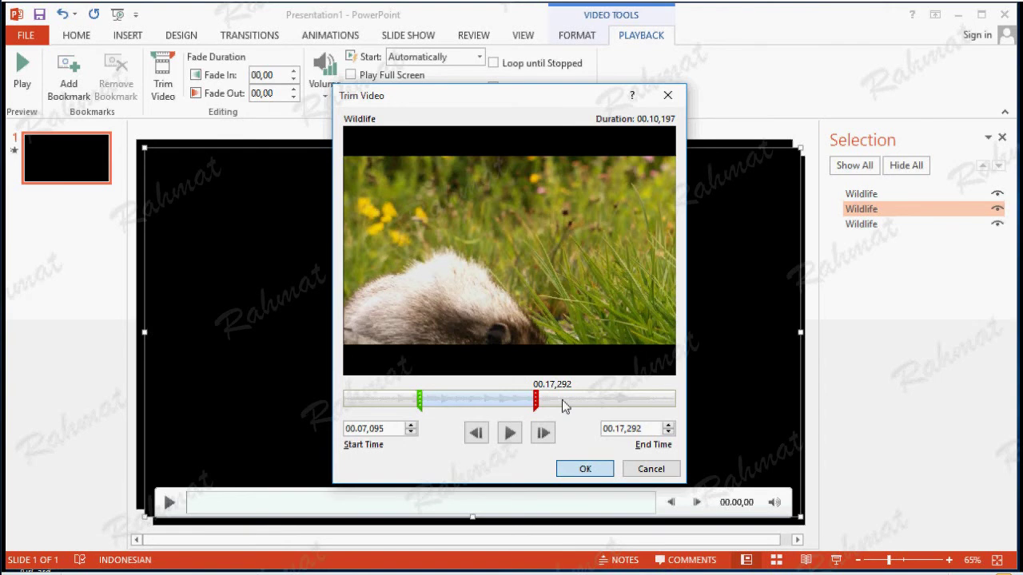
key("Return")
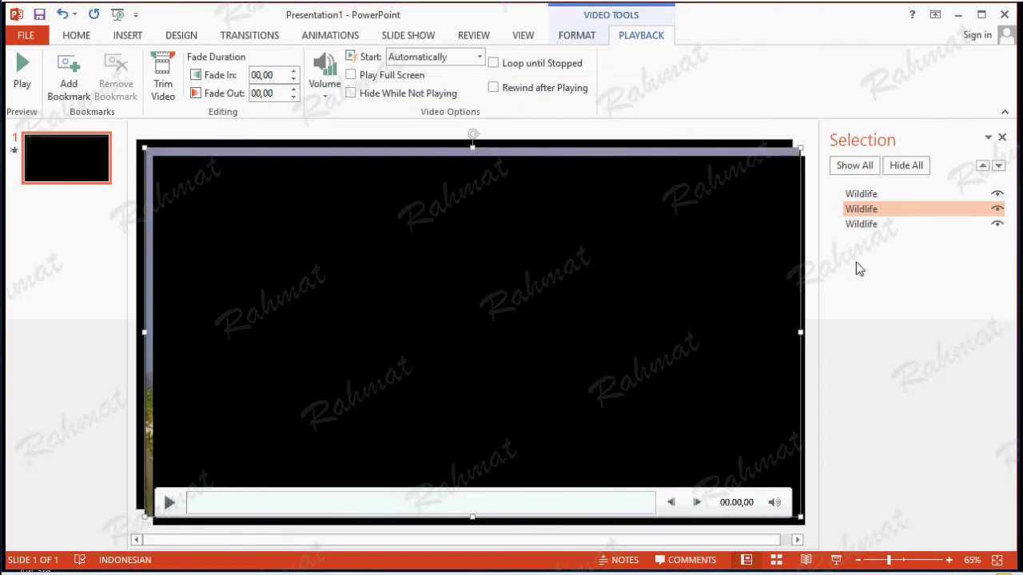
left_click(861, 194)
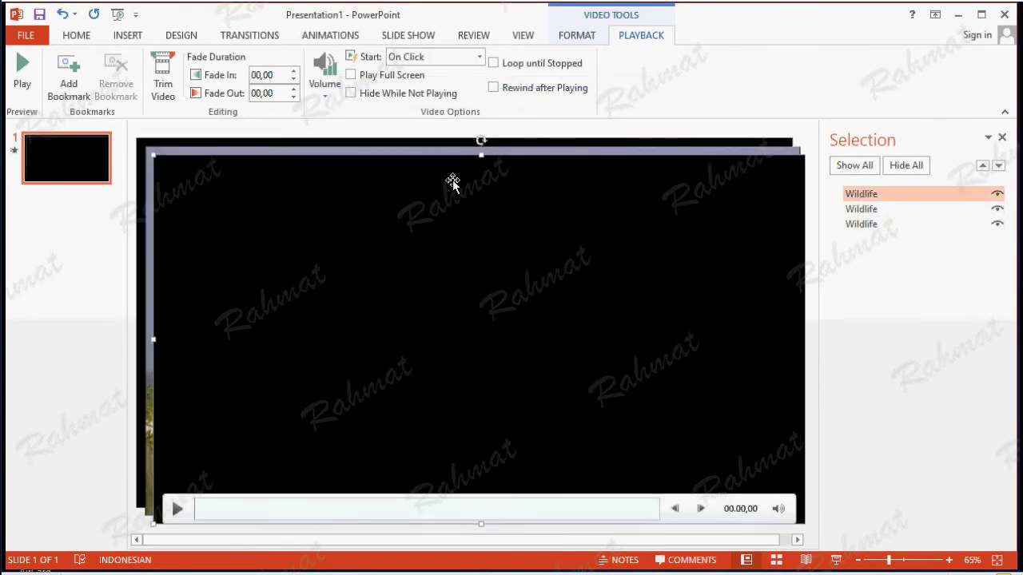
left_click(444, 57)
Make the first video start Automatically and trim its start to 00.17,29.
left_click(424, 75)
left_click(163, 84)
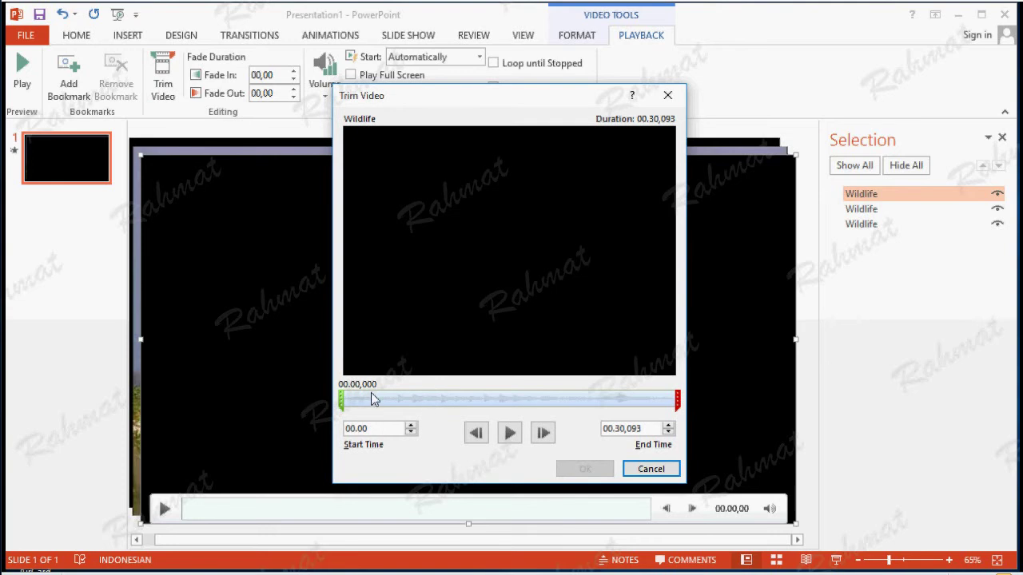
left_click_drag(341, 403, 536, 404)
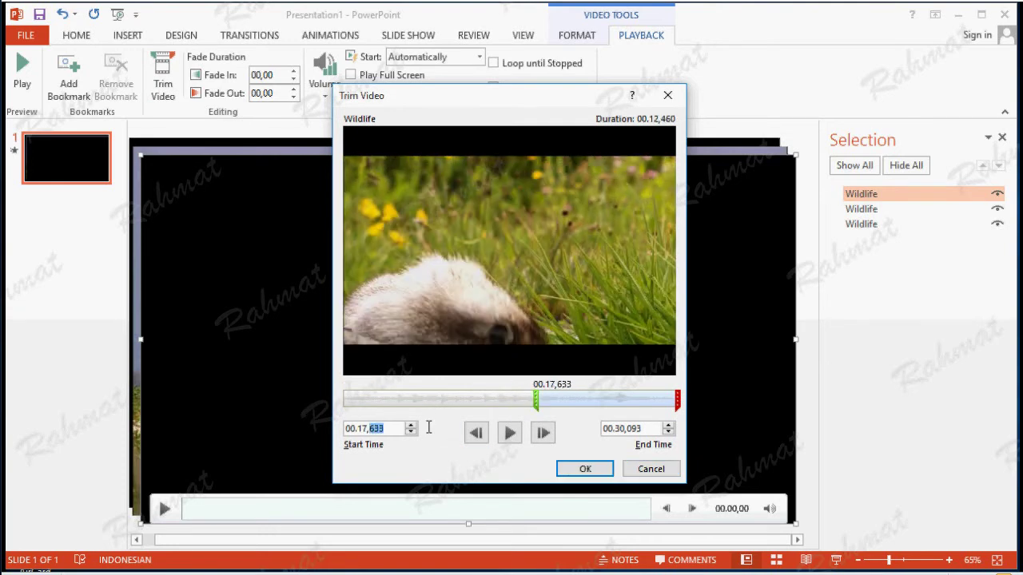
type("292")
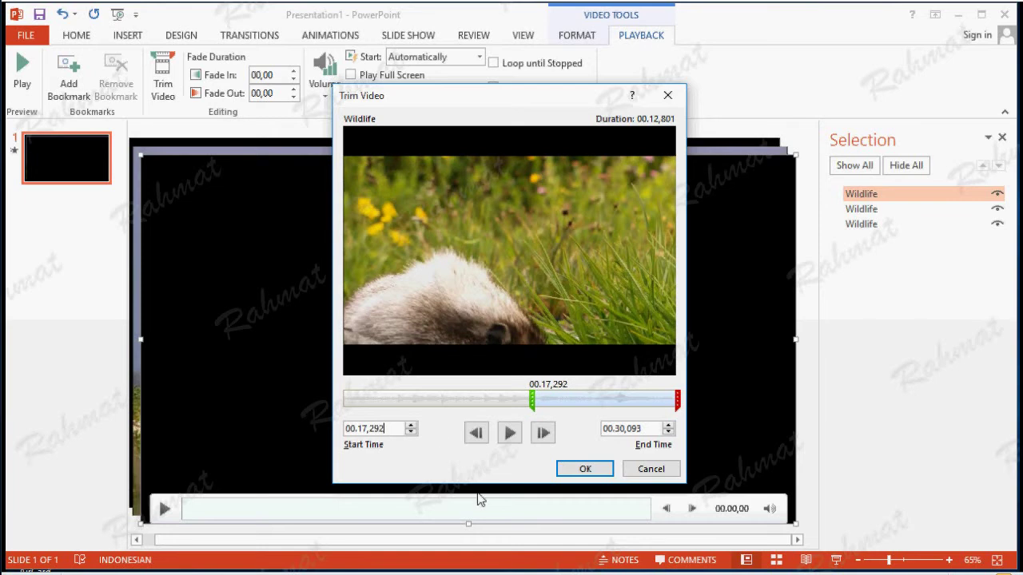
key("Return")
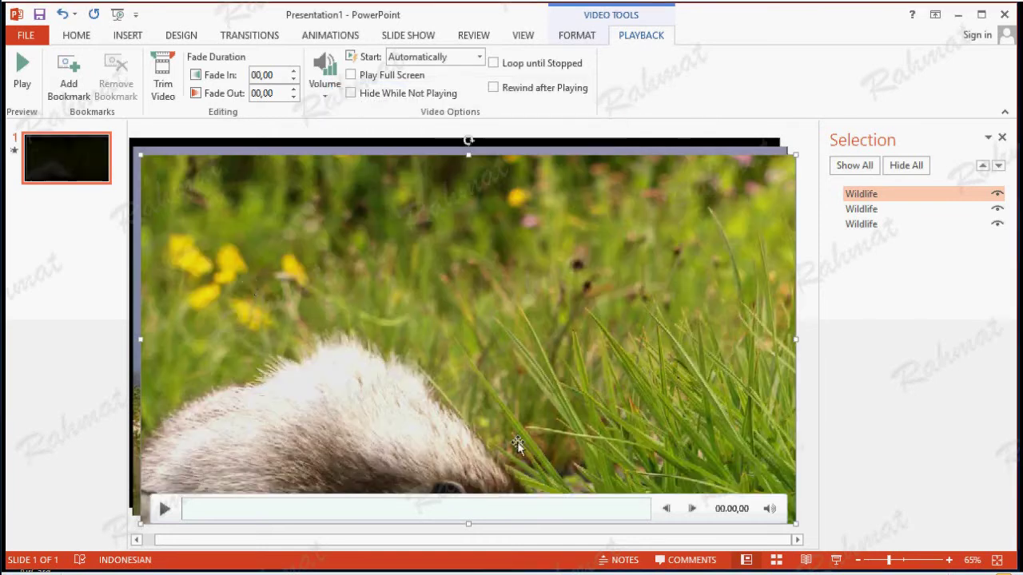
left_click(134, 164, "shift")
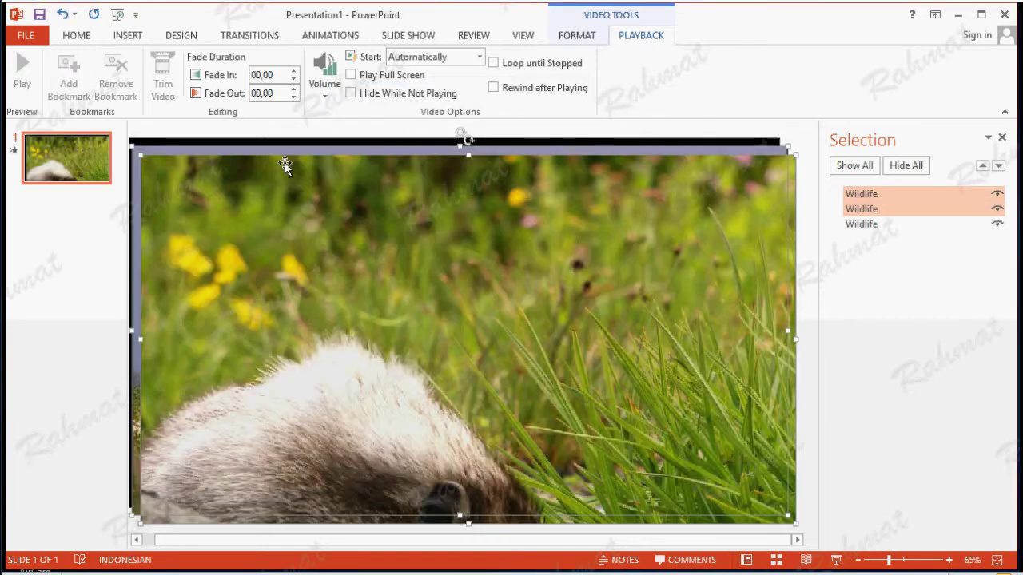
Align two selected Wildlife videos to center and middle so they overlap exactly.
left_click(575, 36)
left_click(799, 56)
left_click(806, 94)
left_click(799, 57)
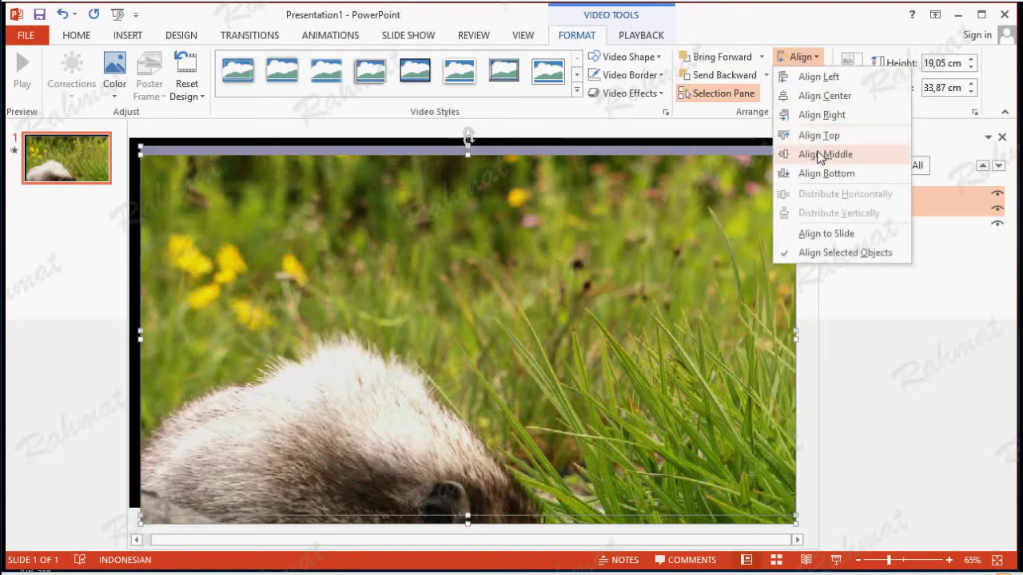
left_click(815, 154)
scroll(303, 212, "down", 1)
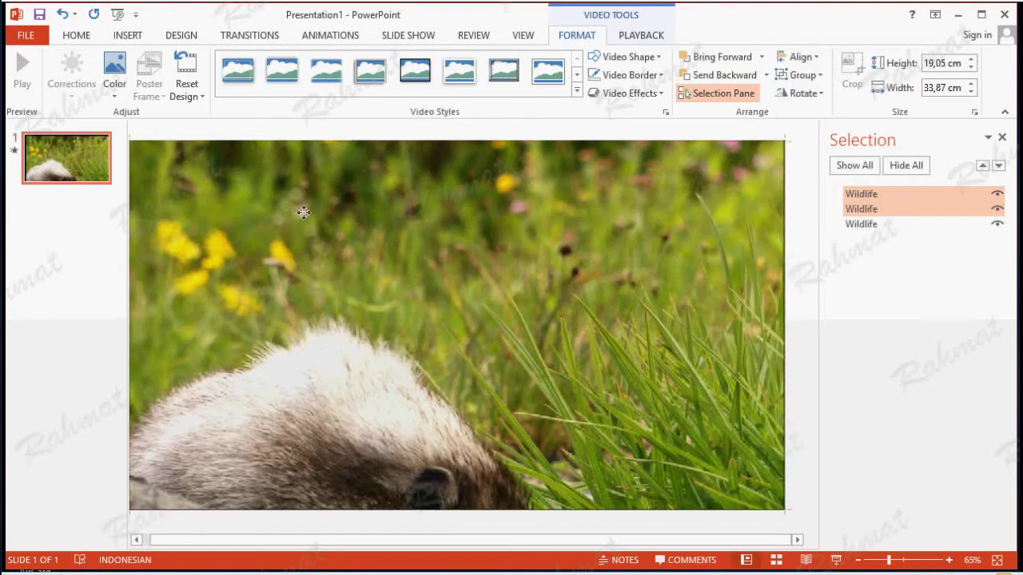
scroll(335, 232, "up", 1)
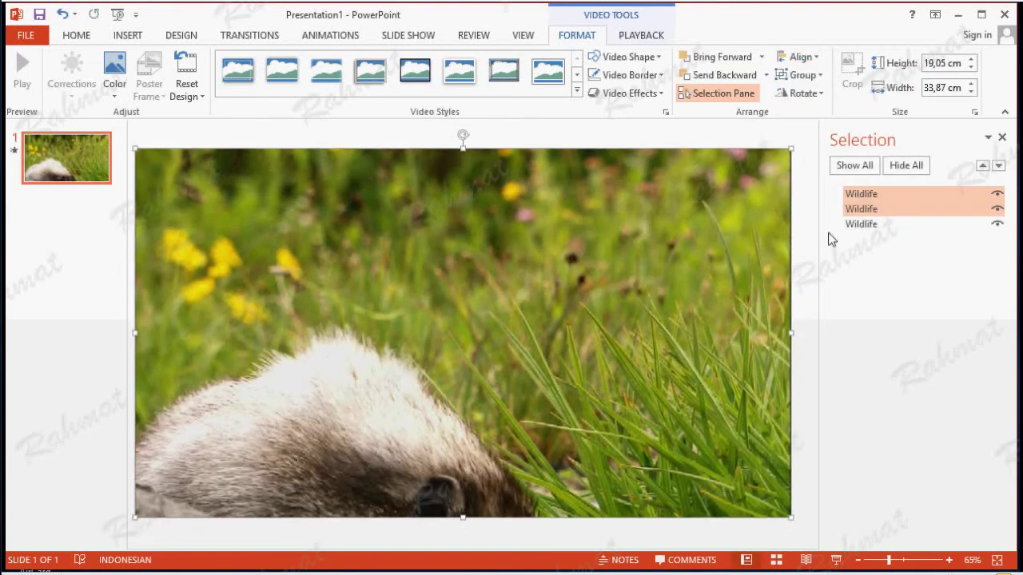
Select the third Wildlife video and display the Animation Pane.
left_click(861, 225)
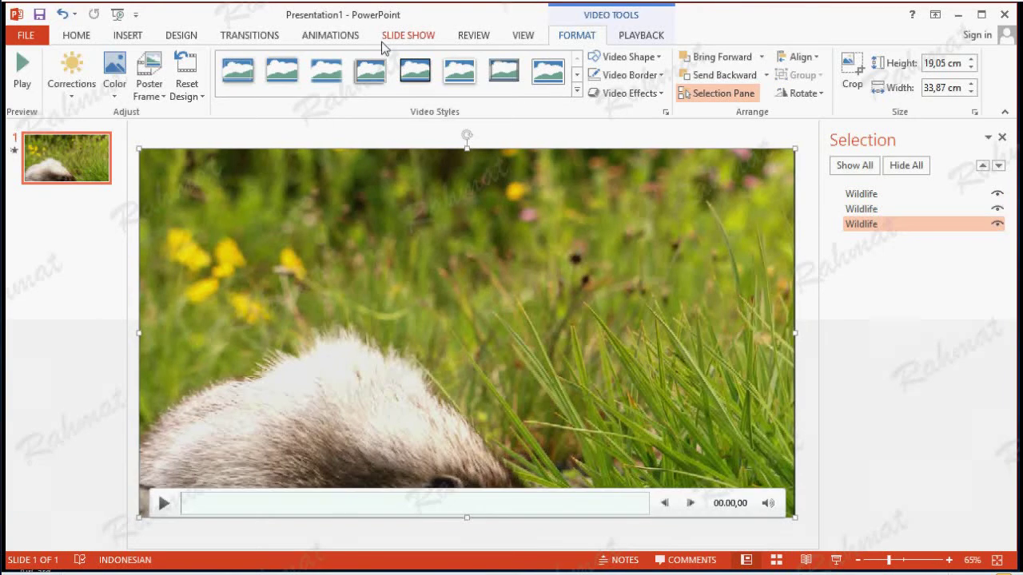
left_click(332, 37)
left_click(672, 57)
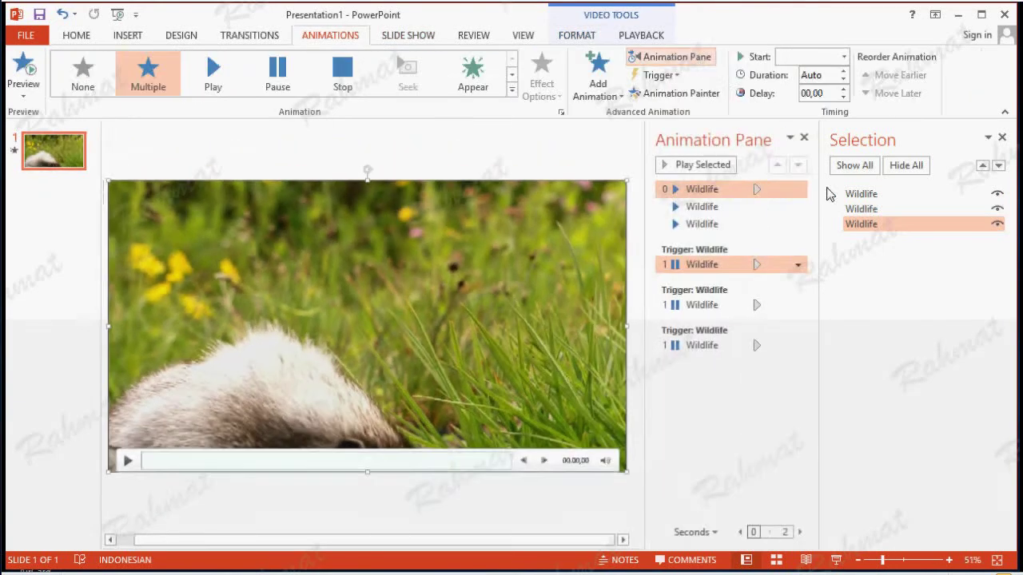
Change the first Play effect's timing to start With Previous.
left_click(797, 189)
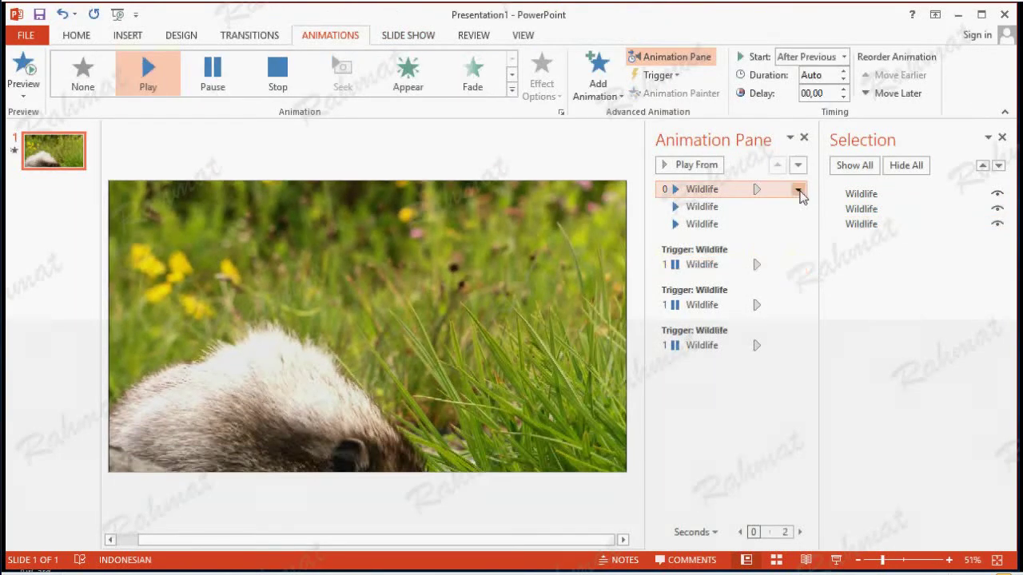
left_click(798, 190)
left_click(704, 282)
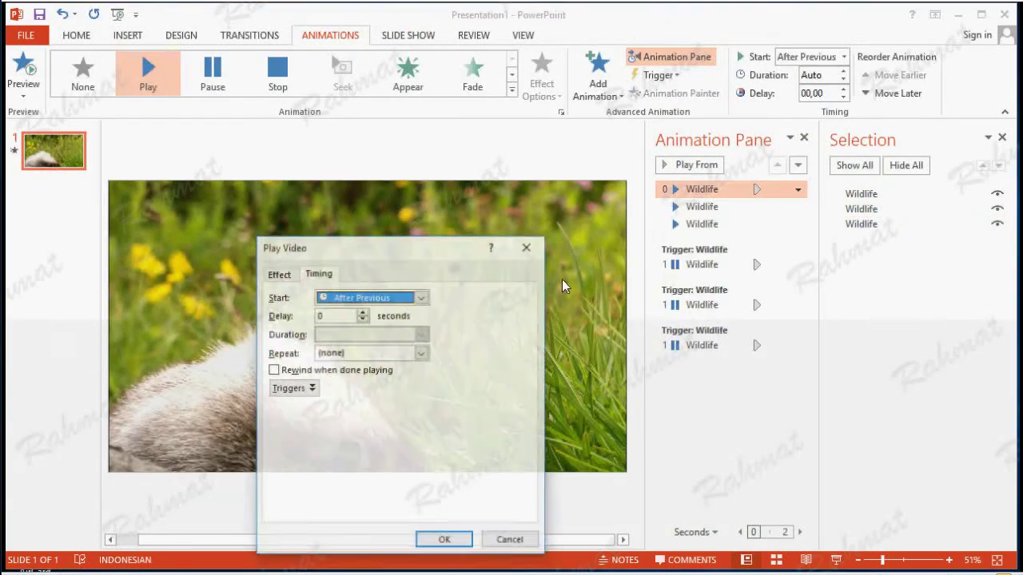
left_click(420, 298)
left_click(389, 327)
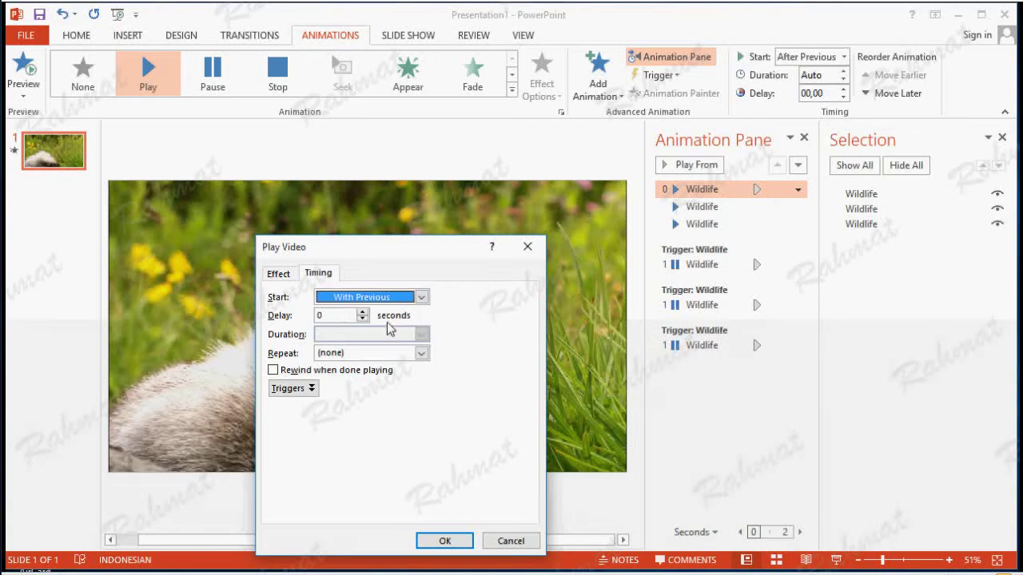
left_click(424, 539)
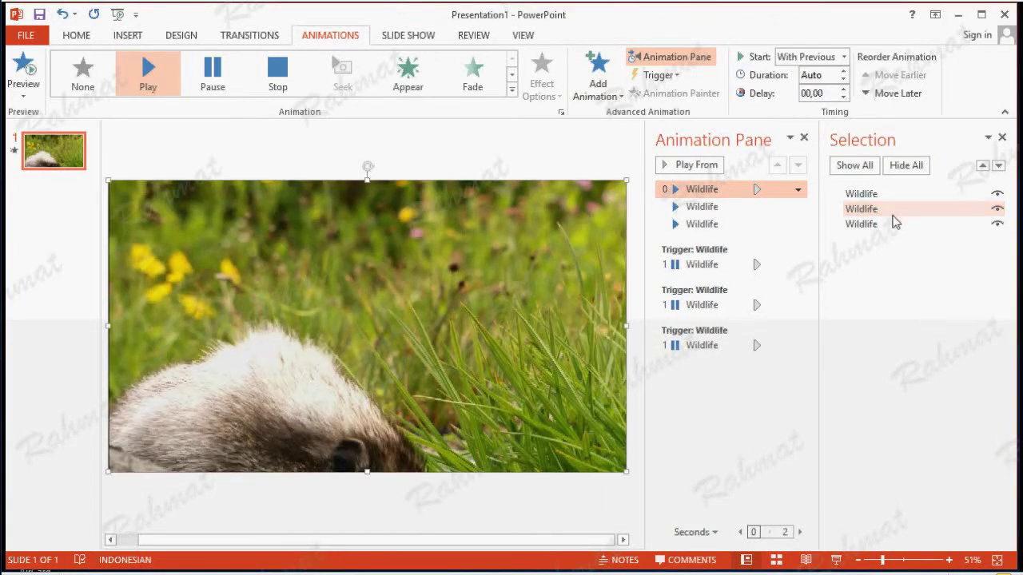
Add a Wedge entrance effect to the second video and move it up two places.
left_click(889, 209)
left_click(589, 102)
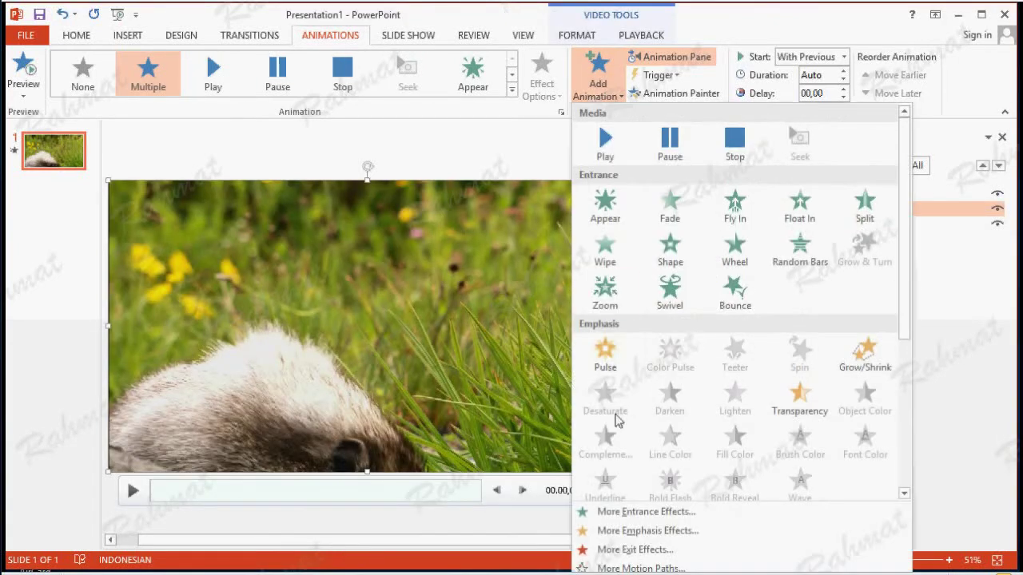
left_click(612, 512)
left_click(521, 260)
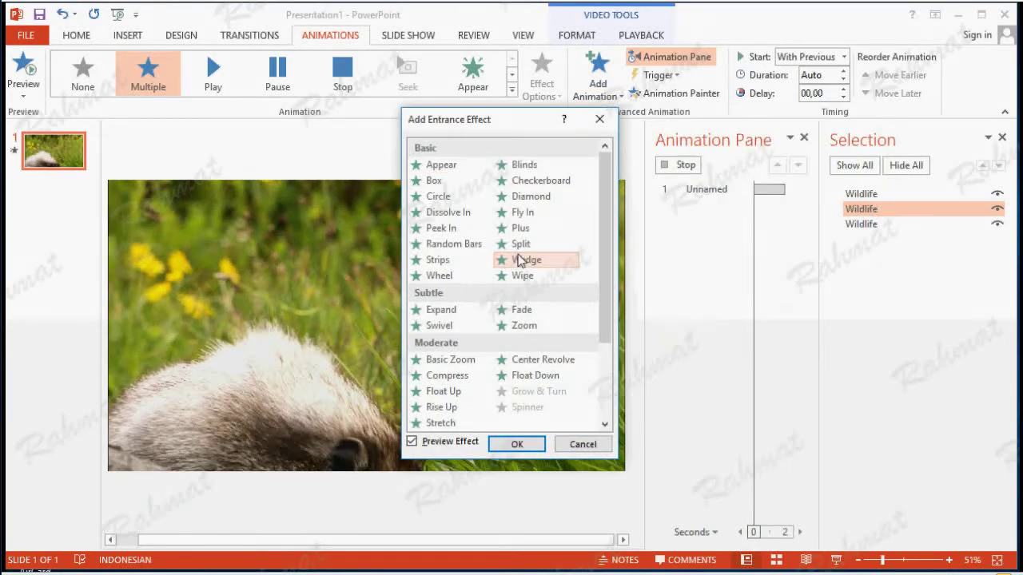
left_click(516, 444)
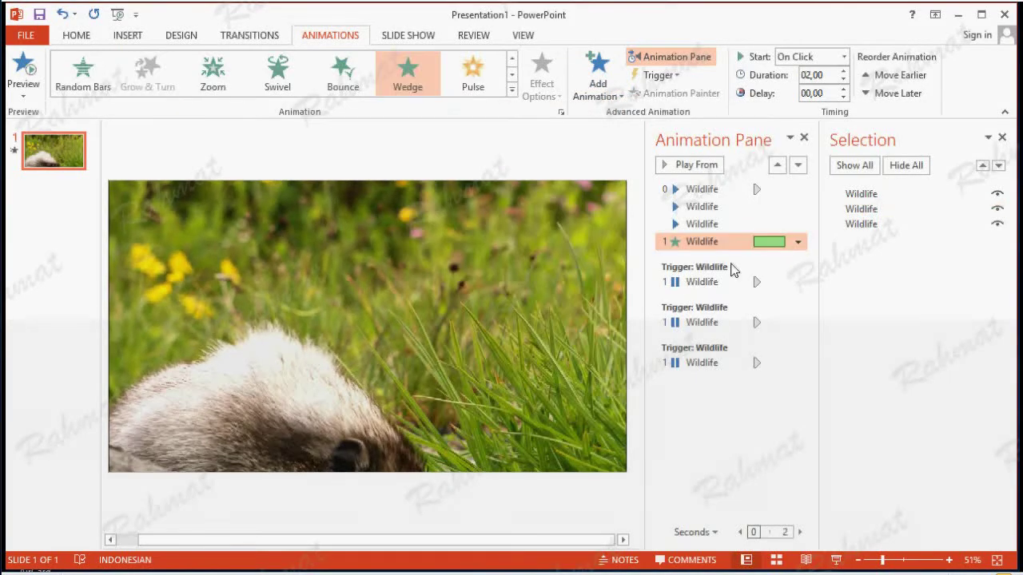
left_click(776, 165)
left_click(777, 166)
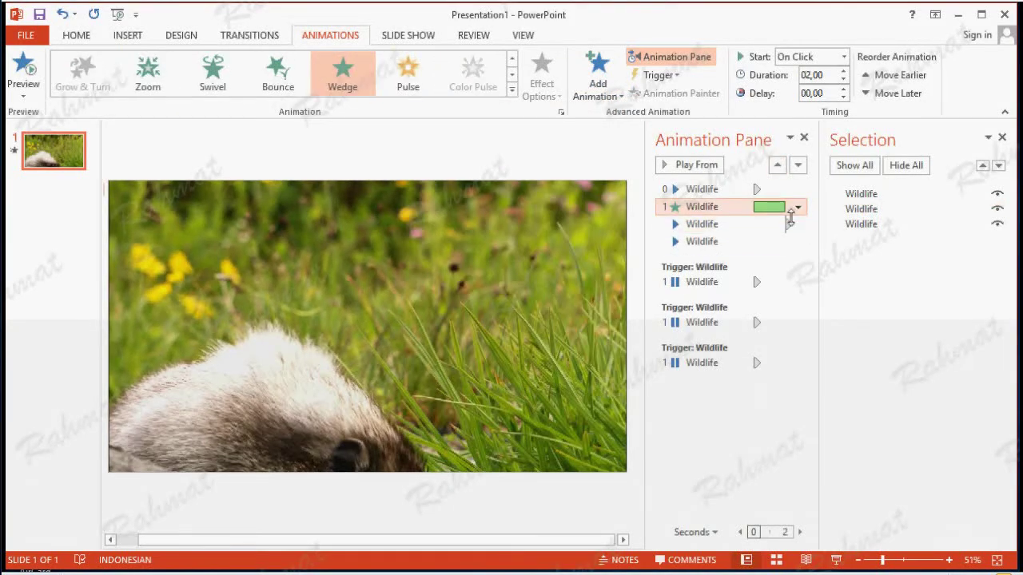
Set the Wedge effect to start With Previous with a 6-second delay.
left_click(797, 207)
left_click(724, 300)
left_click(421, 330)
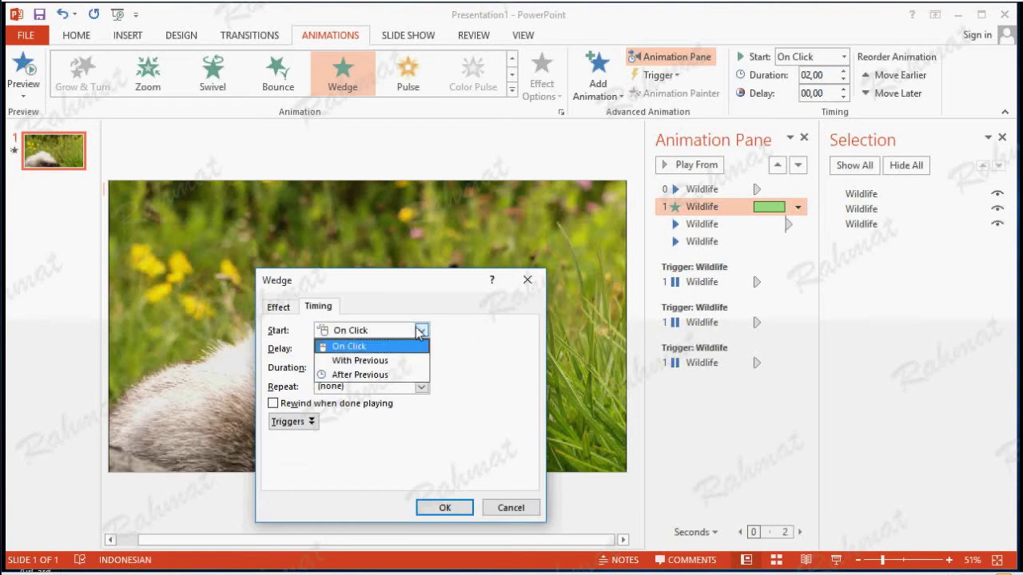
left_click(383, 359)
key("Tab")
type("6")
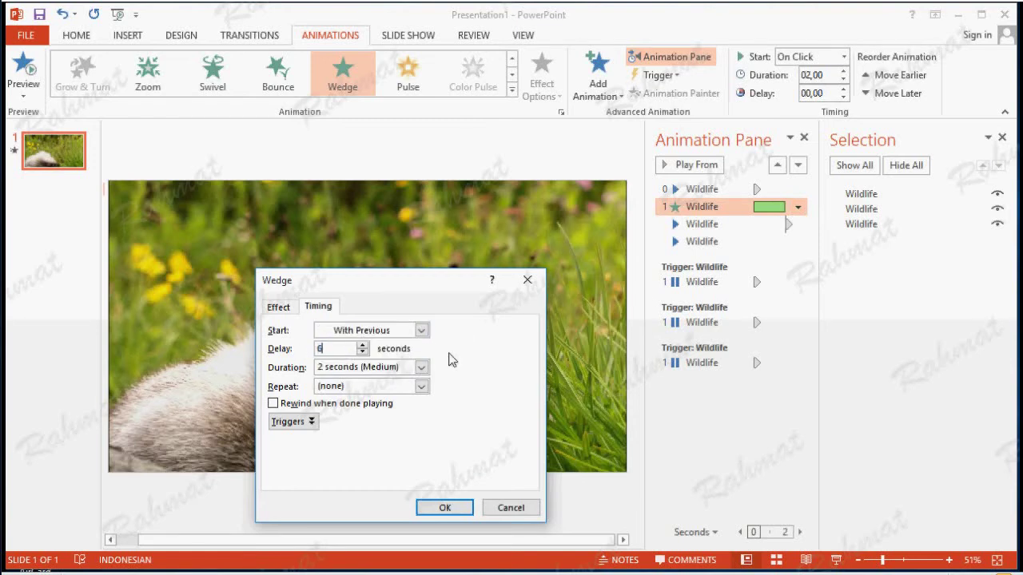
left_click(442, 507)
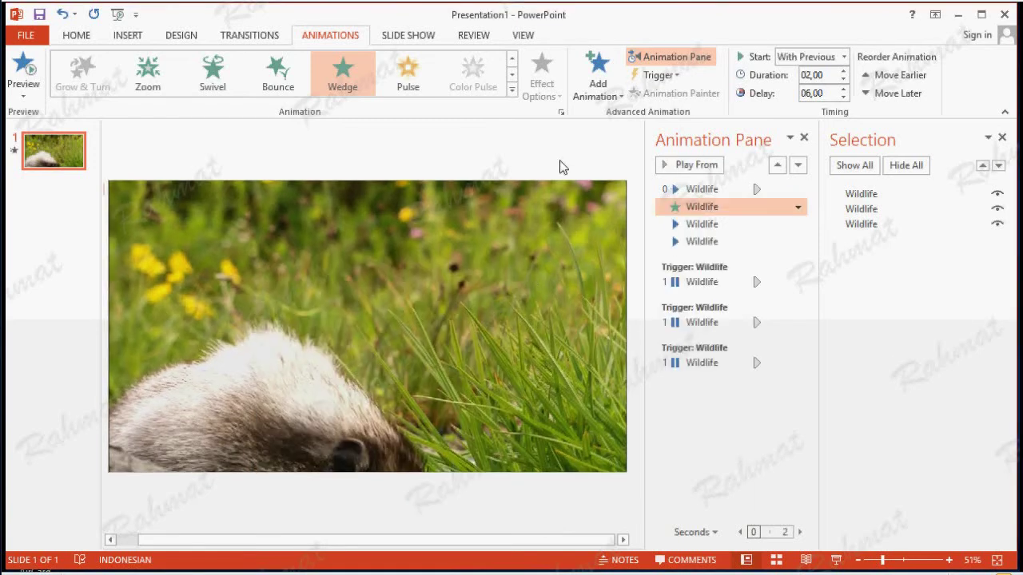
Set the following Play effect to start With Previous with a 6-second delay.
left_click(724, 223)
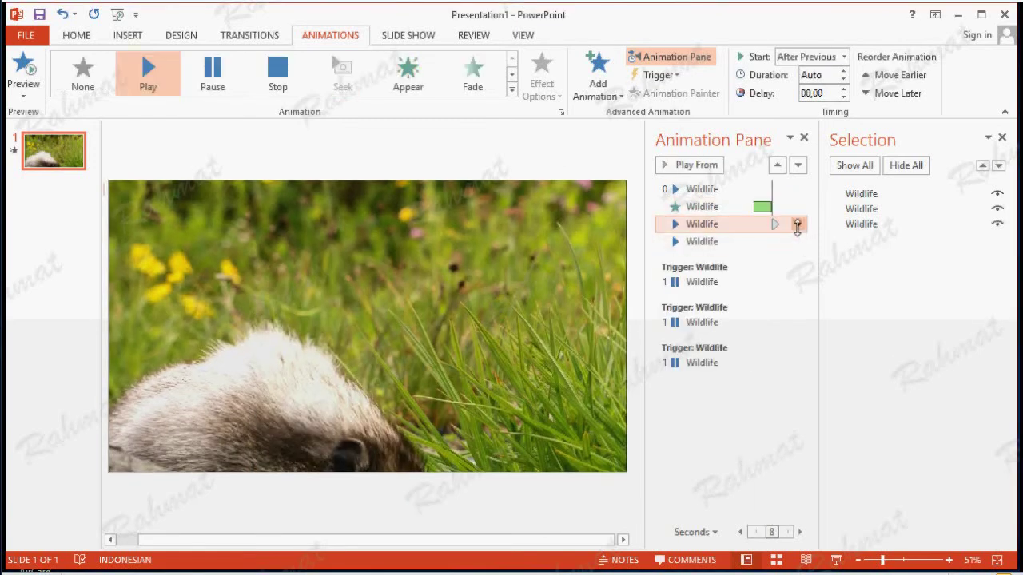
left_click(797, 225)
left_click(681, 318)
left_click(366, 301)
left_click(359, 326)
left_click(339, 315)
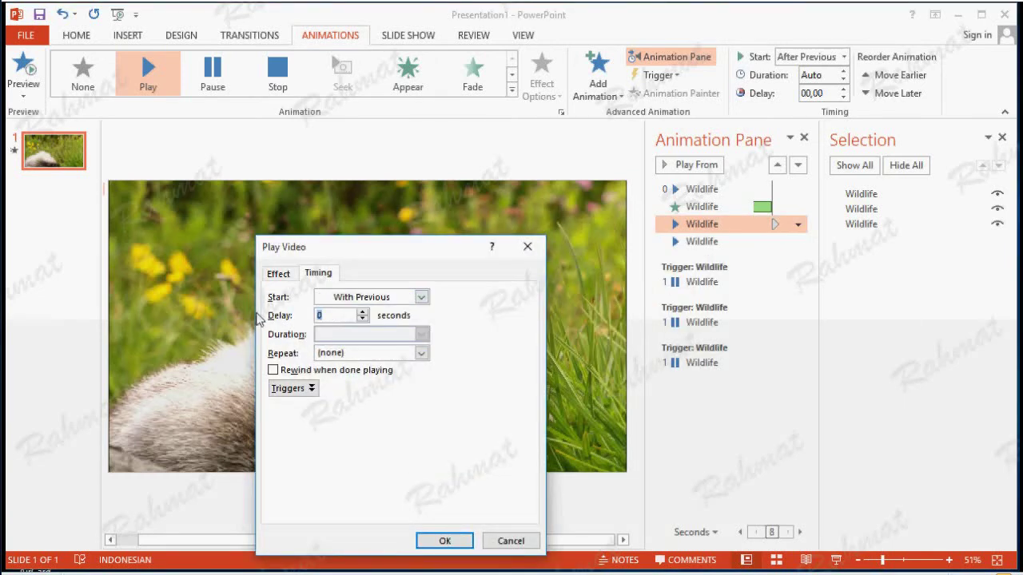
left_click(432, 541)
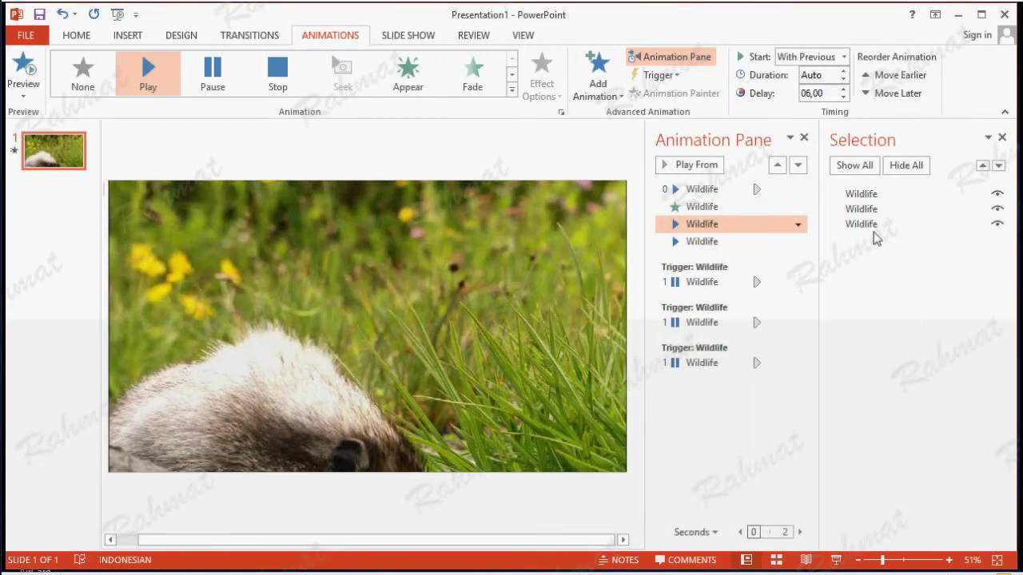
left_click(873, 195)
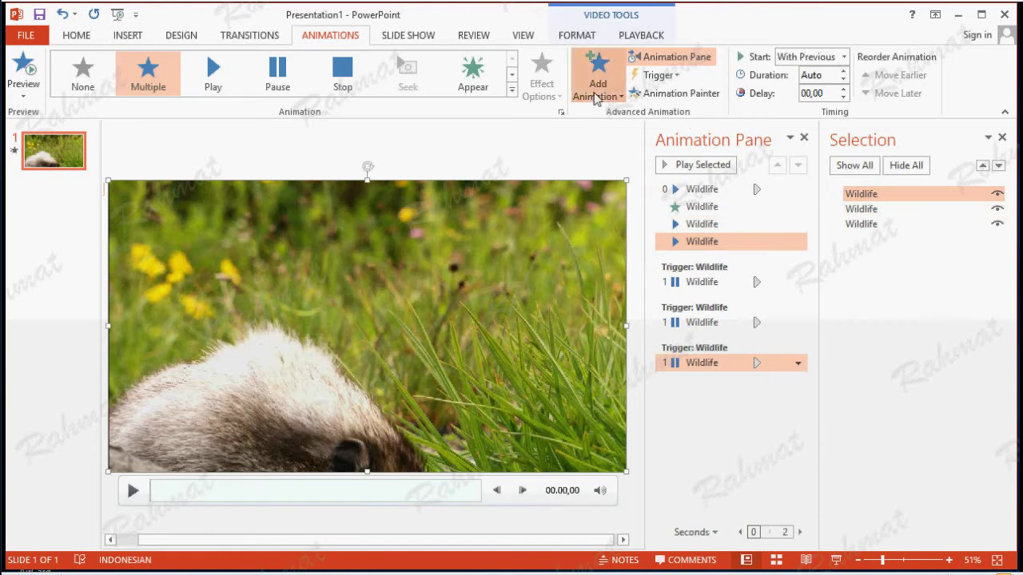
Add a Strips entrance effect to the video and move it one place earlier.
left_click(596, 88)
left_click(611, 511)
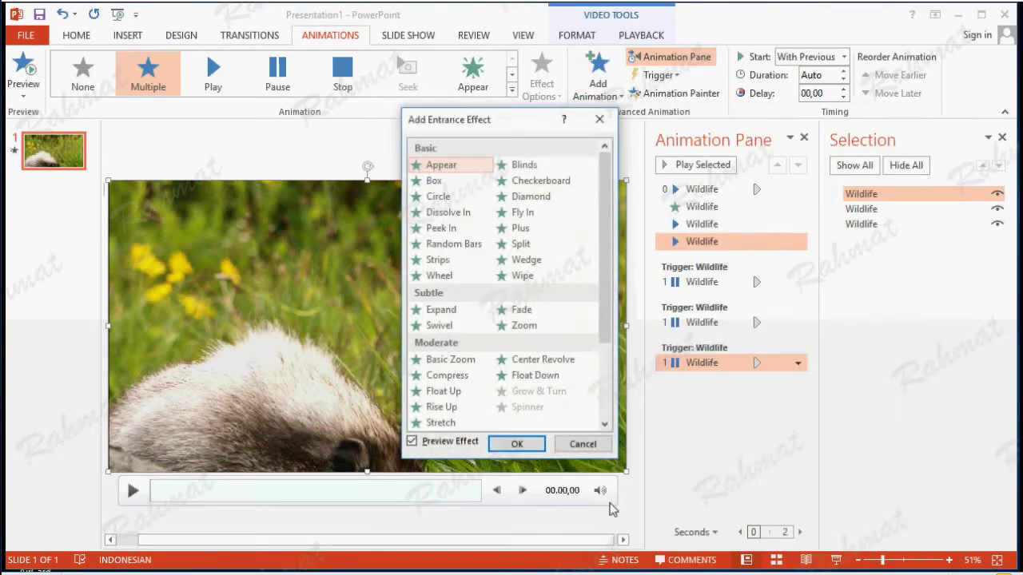
left_click(437, 260)
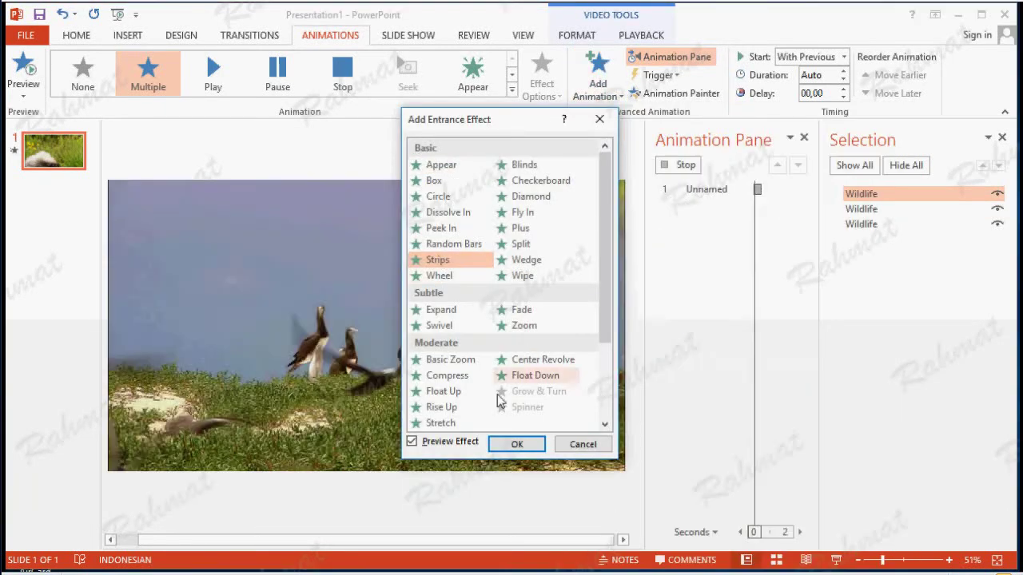
left_click(517, 444)
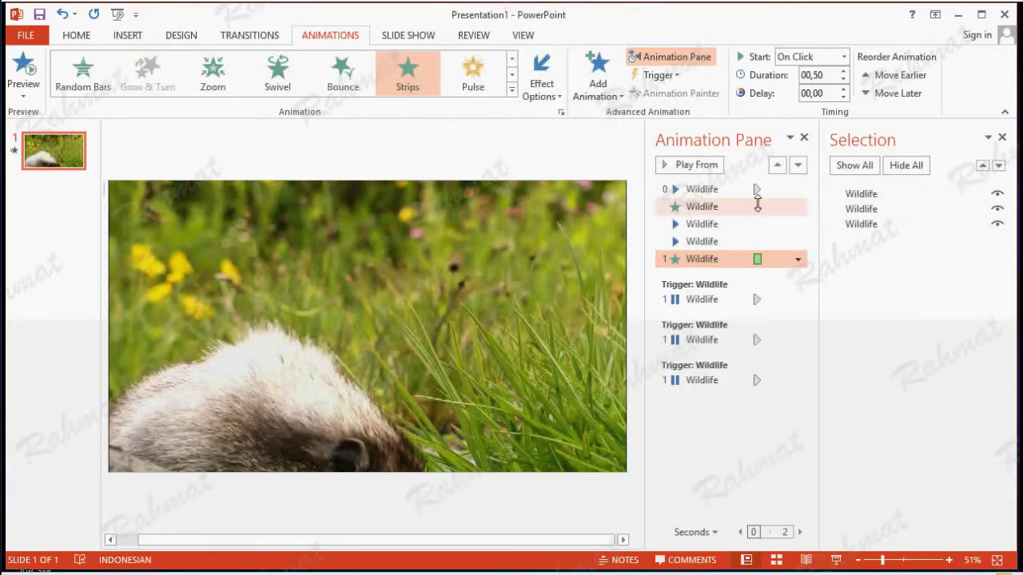
left_click(779, 167)
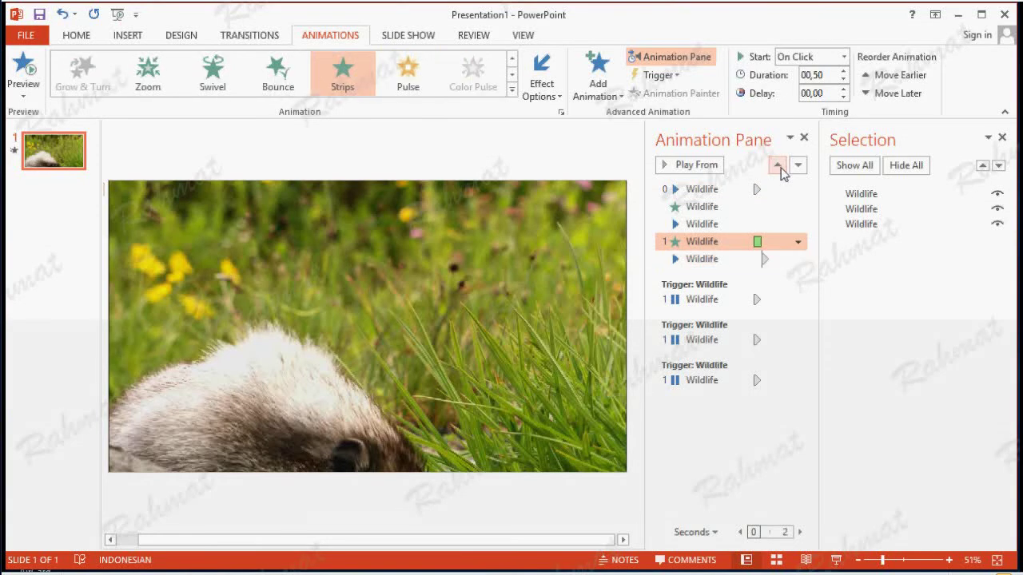
Set the Strips effect to start With Previous with a 15-second delay.
left_click(797, 242)
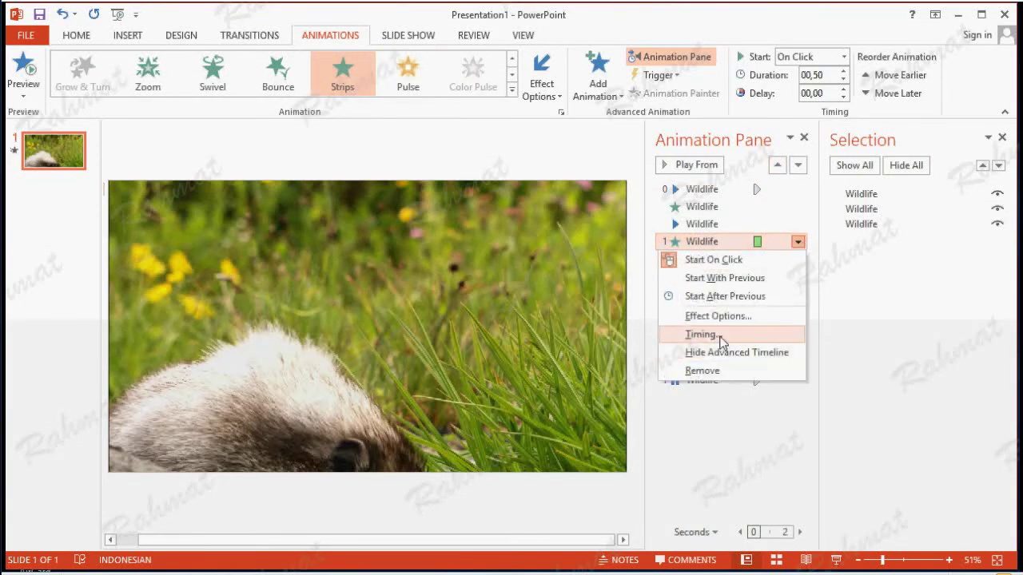
left_click(716, 334)
left_click(390, 330)
left_click(388, 359)
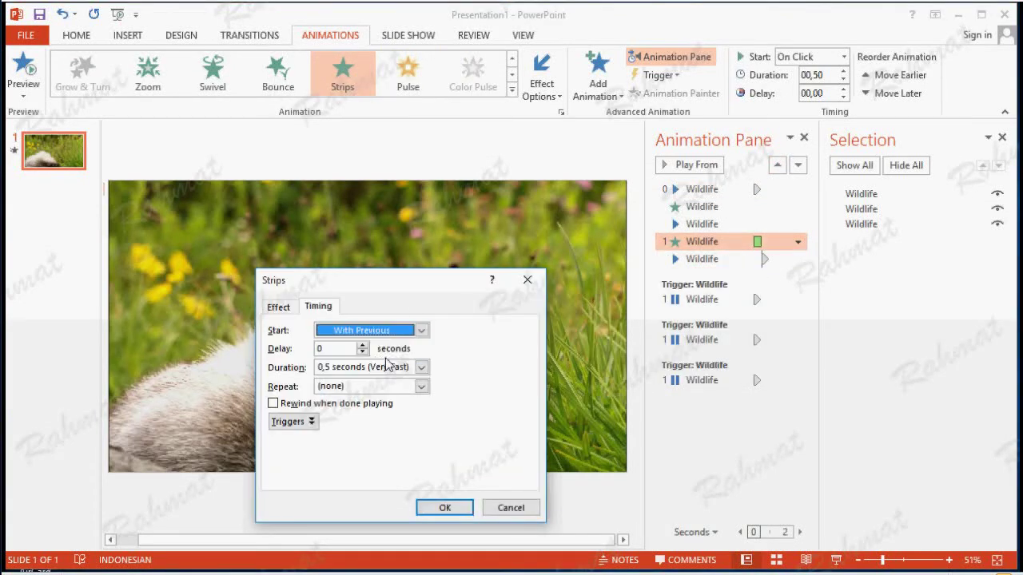
key("Tab")
type("15")
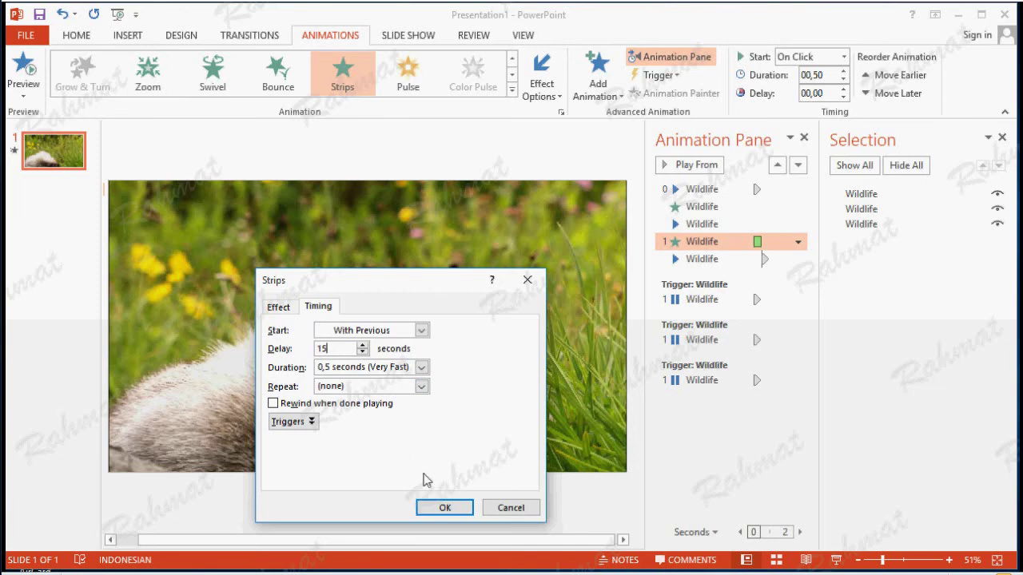
left_click(430, 502)
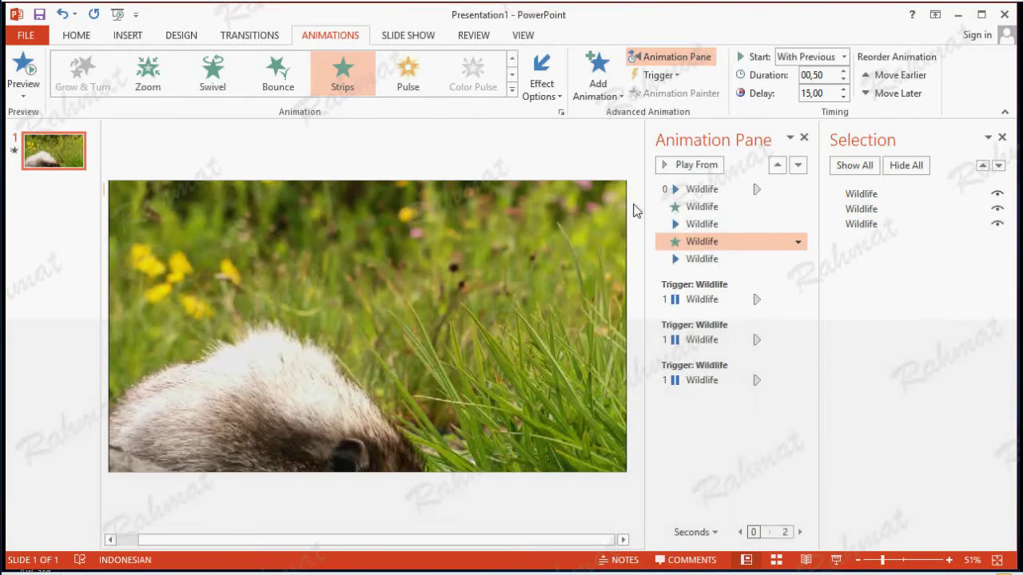
Set the last Play Video effect to start With Previous with a 15-second delay.
left_click(789, 259)
left_click(800, 263)
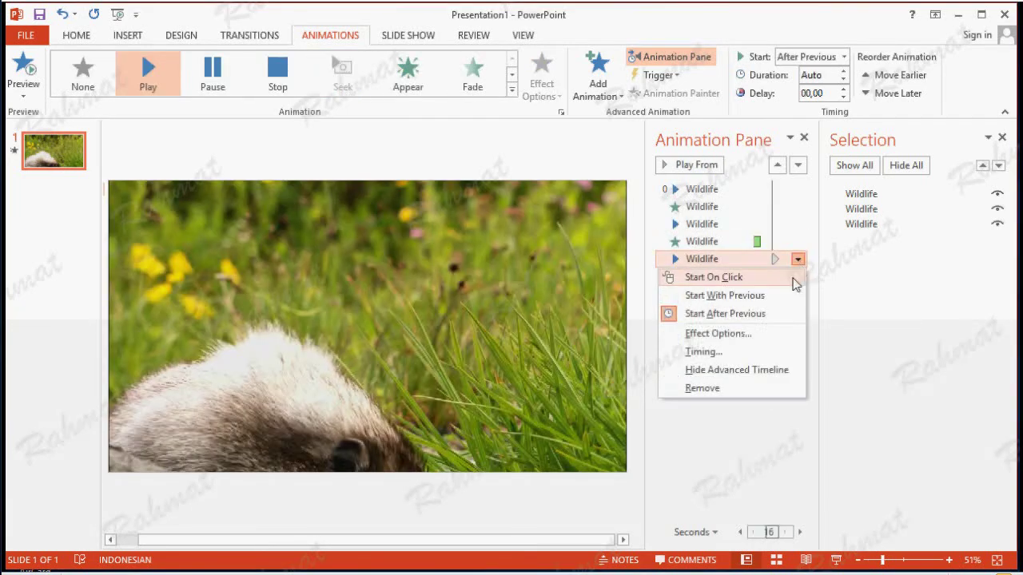
left_click(723, 352)
left_click(420, 297)
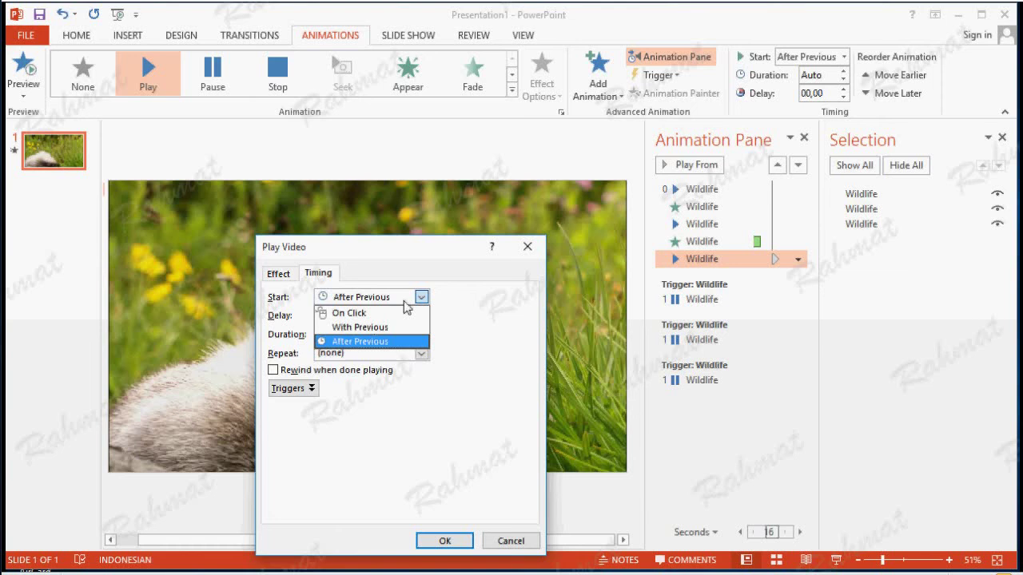
left_click(397, 326)
double_click(342, 315)
type("15")
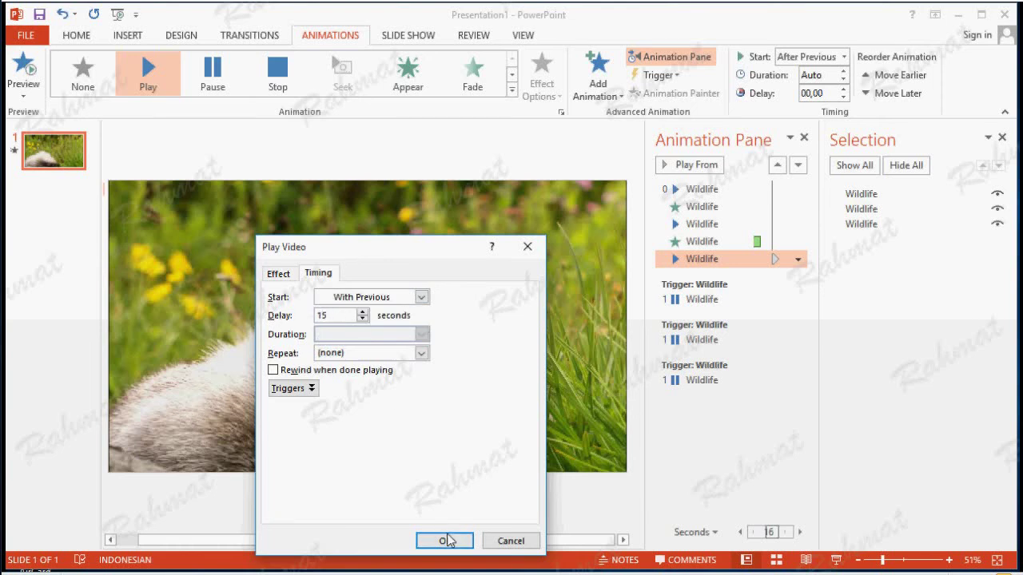
left_click(445, 541)
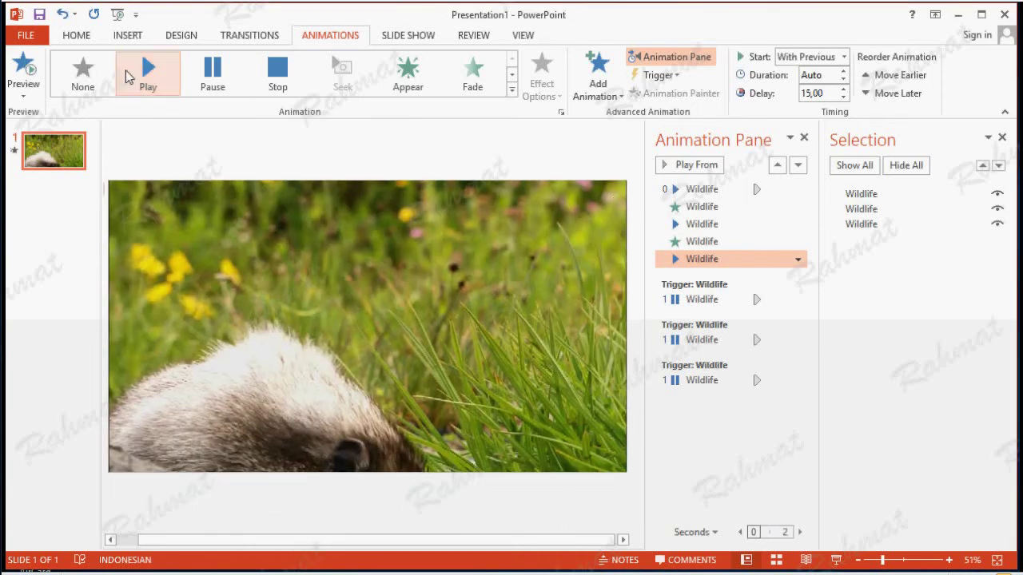
left_click(123, 36)
Draw a rectangle over the whole video area and give it a solid black style.
left_click(272, 72)
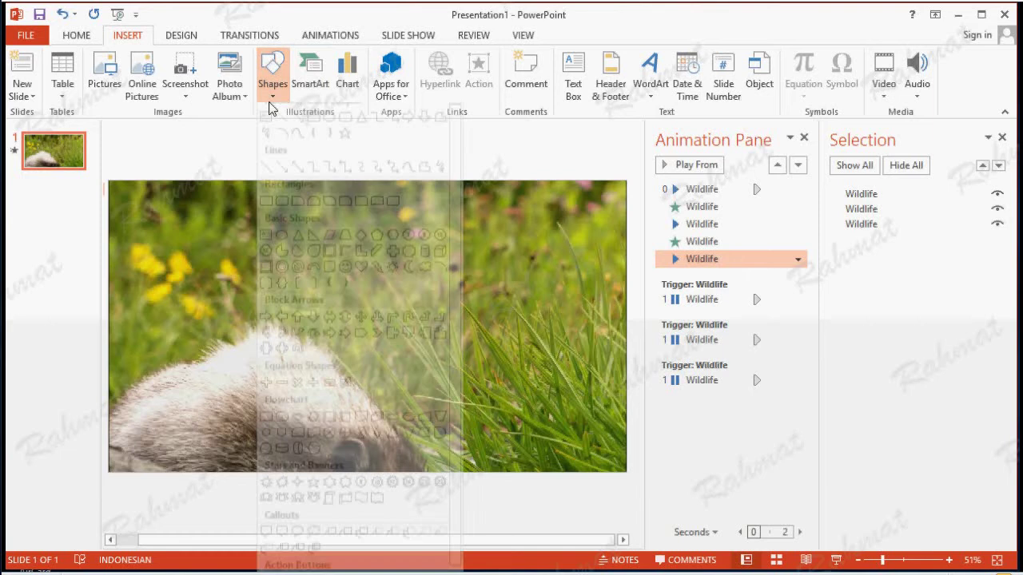
left_click(323, 130)
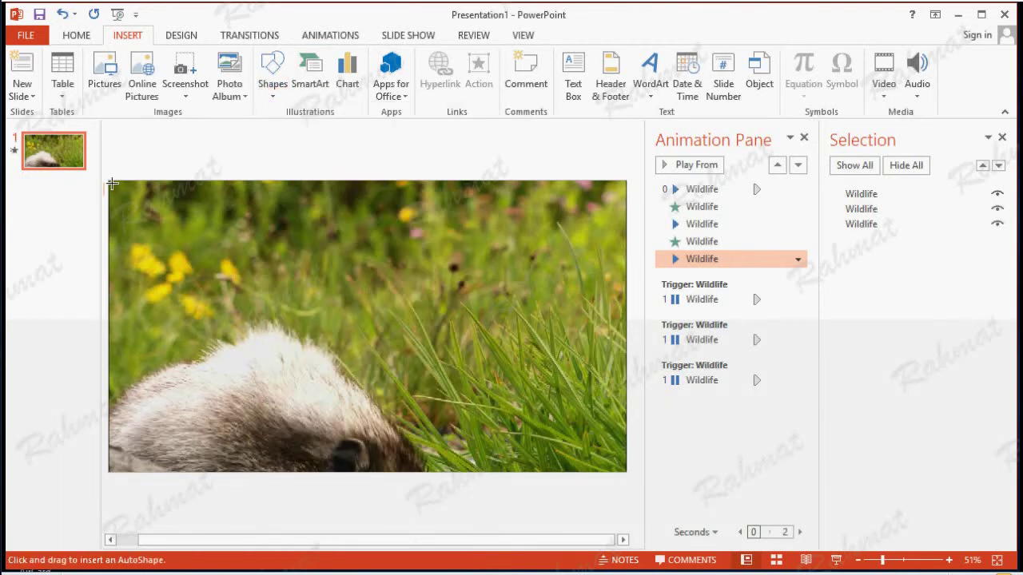
left_click_drag(108, 183, 624, 480)
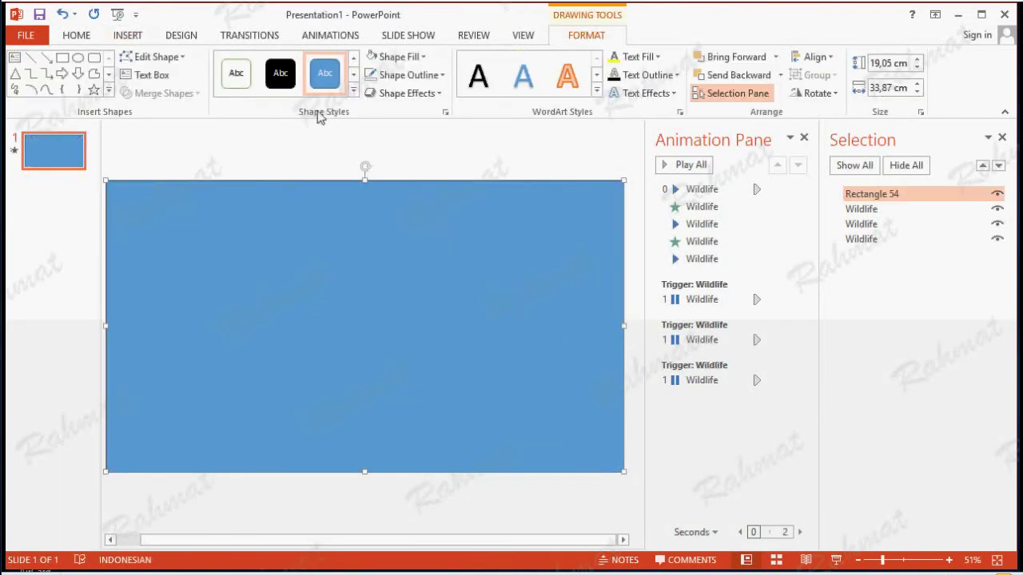
left_click(279, 74)
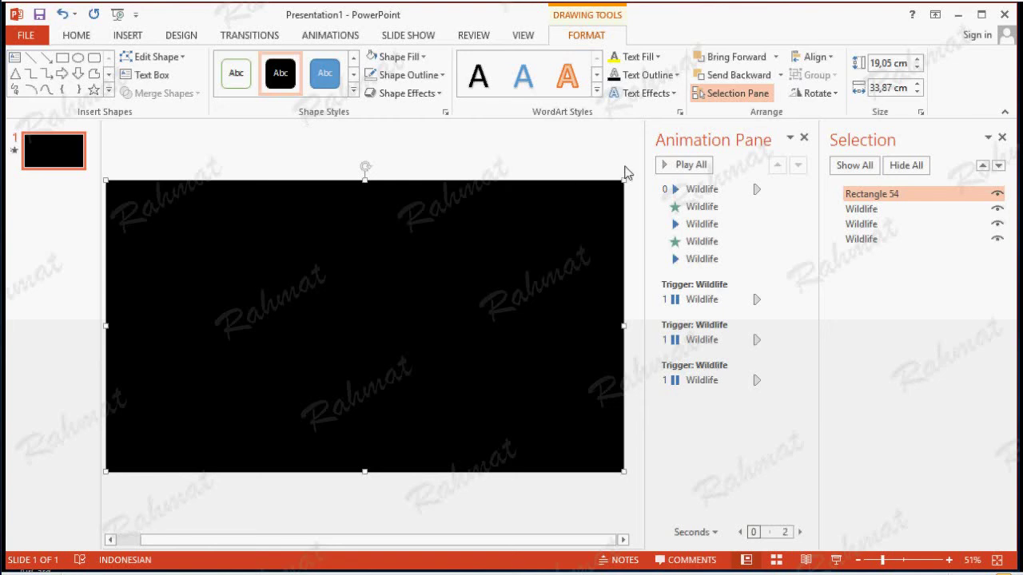
left_click(350, 36)
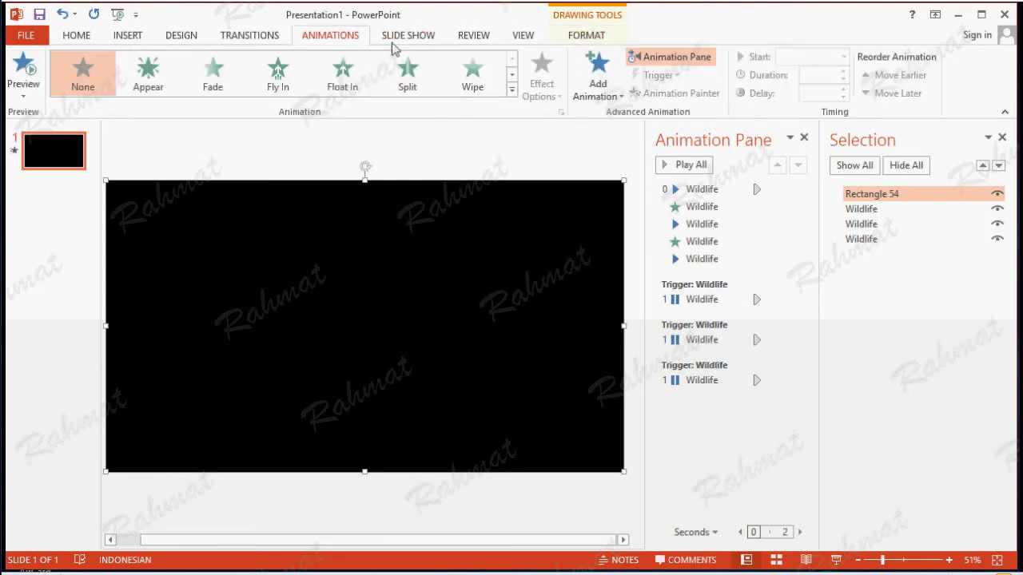
Add a Circle exit effect to the black rectangle and move it to the top of the animation order.
left_click(612, 96)
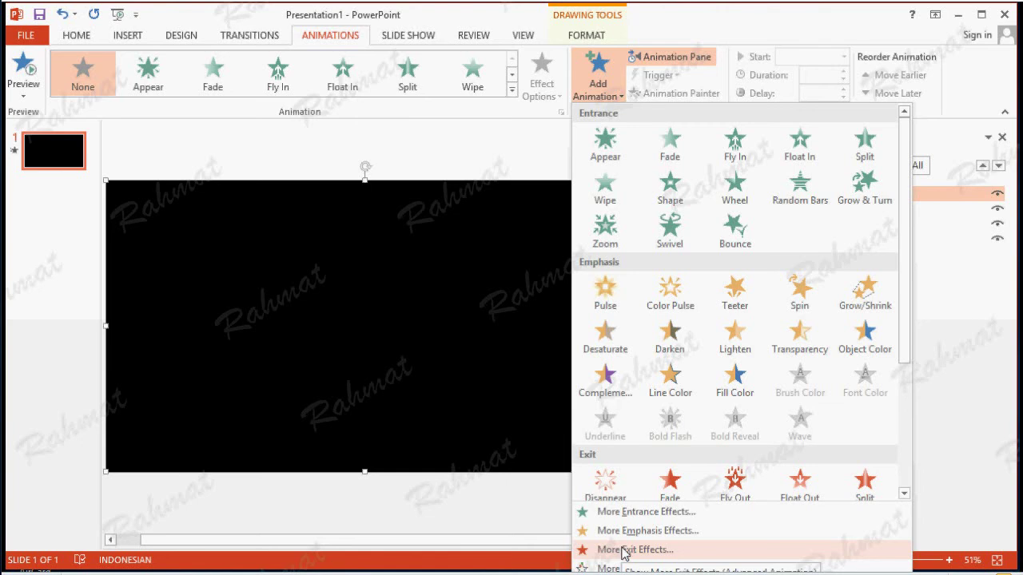
left_click(622, 550)
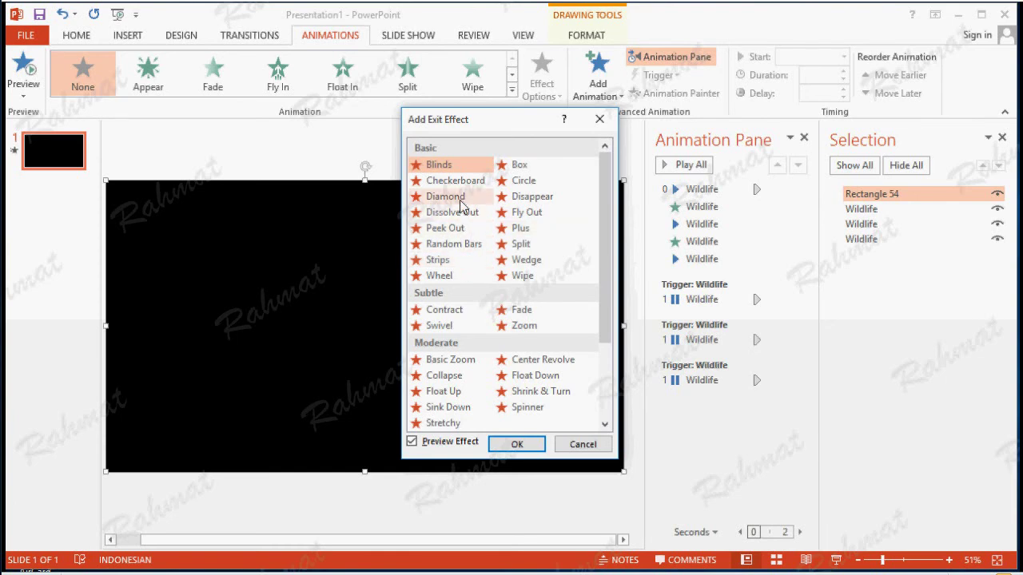
left_click(523, 181)
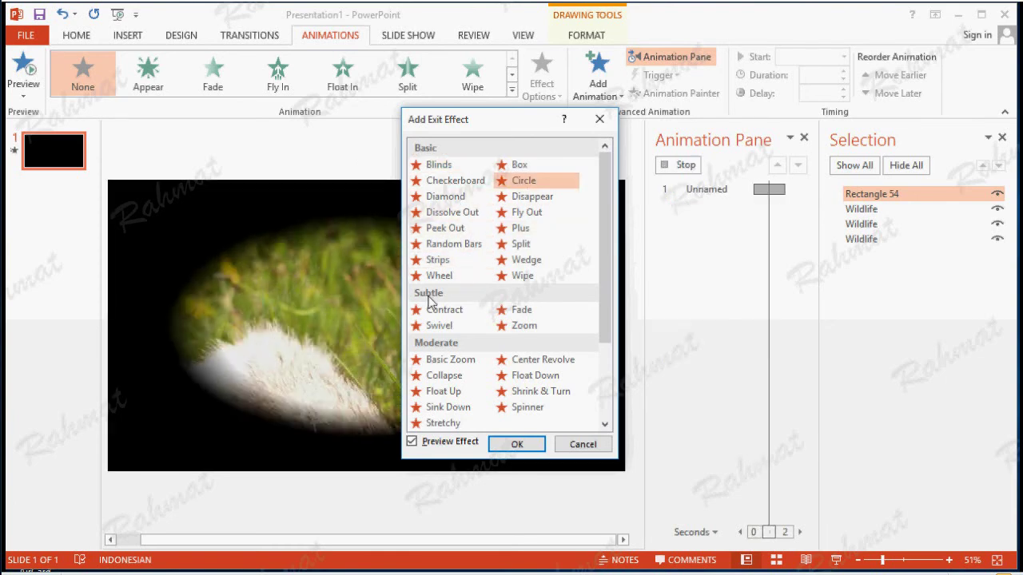
left_click(516, 445)
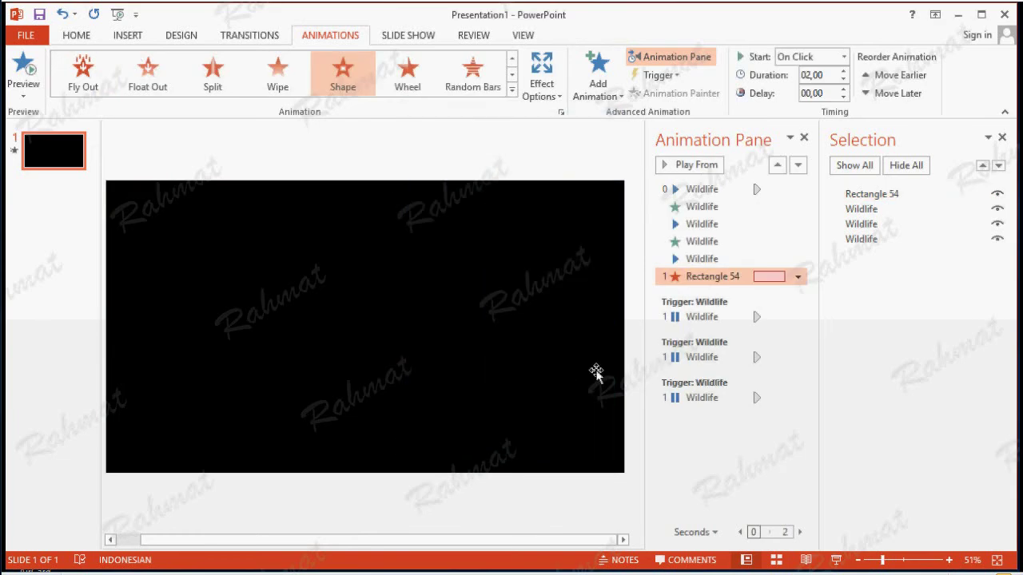
left_click(777, 165)
left_click(776, 165)
left_click(776, 165)
left_click(777, 164)
left_click(777, 164)
Set the Circle exit effect to start With Previous, then reselect the black rectangle.
left_click(798, 189)
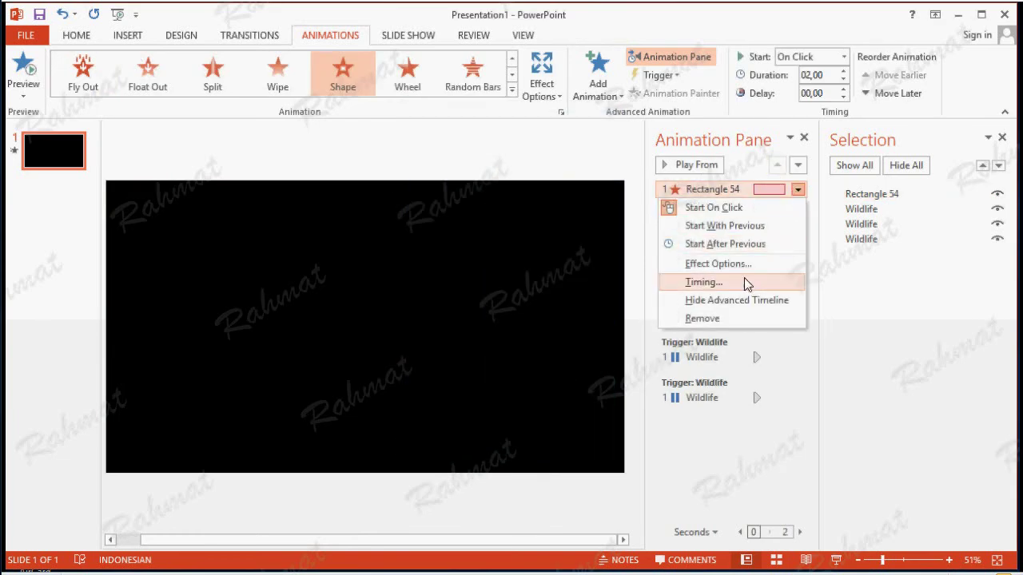
left_click(765, 264)
left_click(368, 334)
left_click(364, 360)
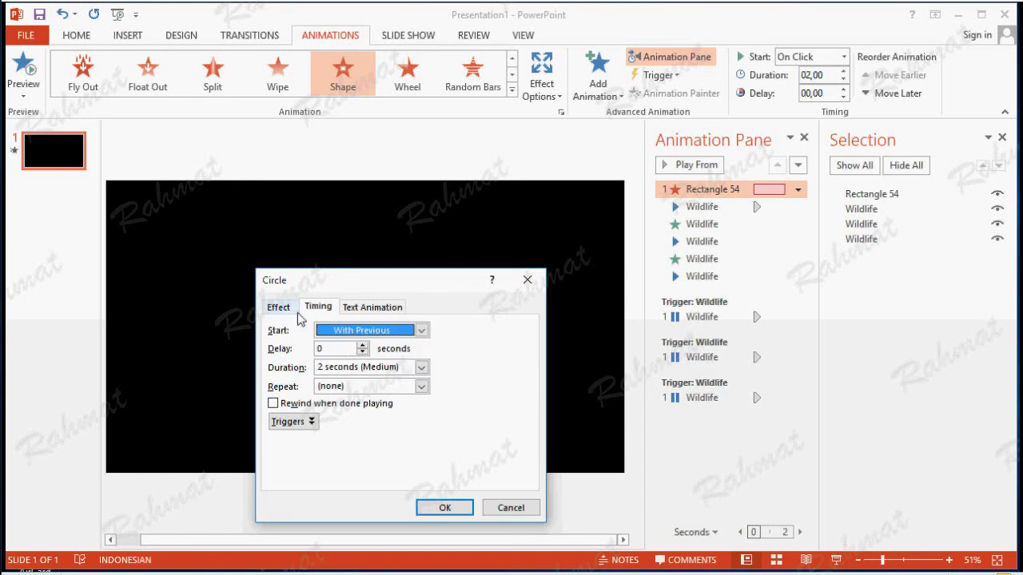
left_click(441, 509)
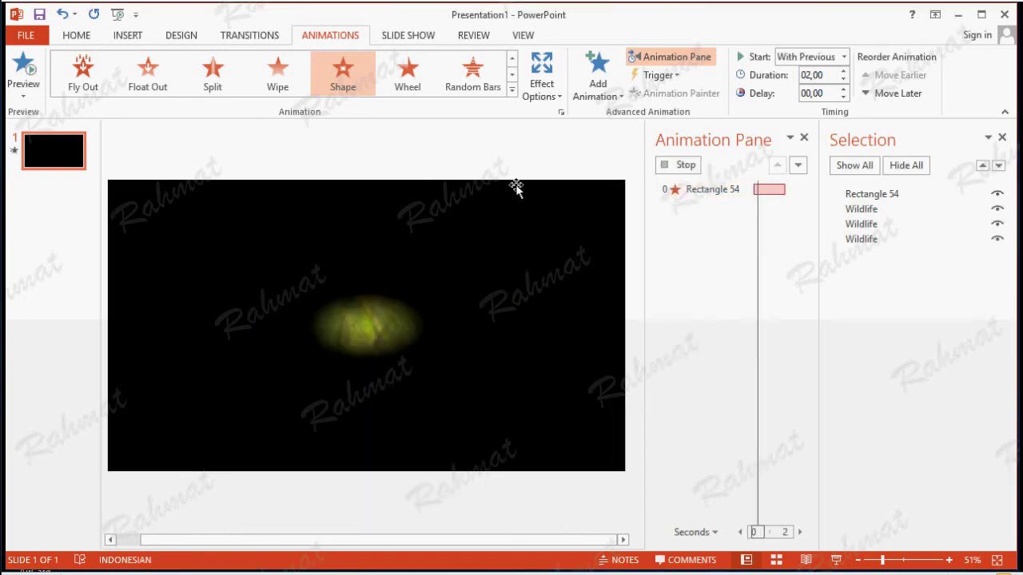
left_click(514, 269)
left_click(597, 89)
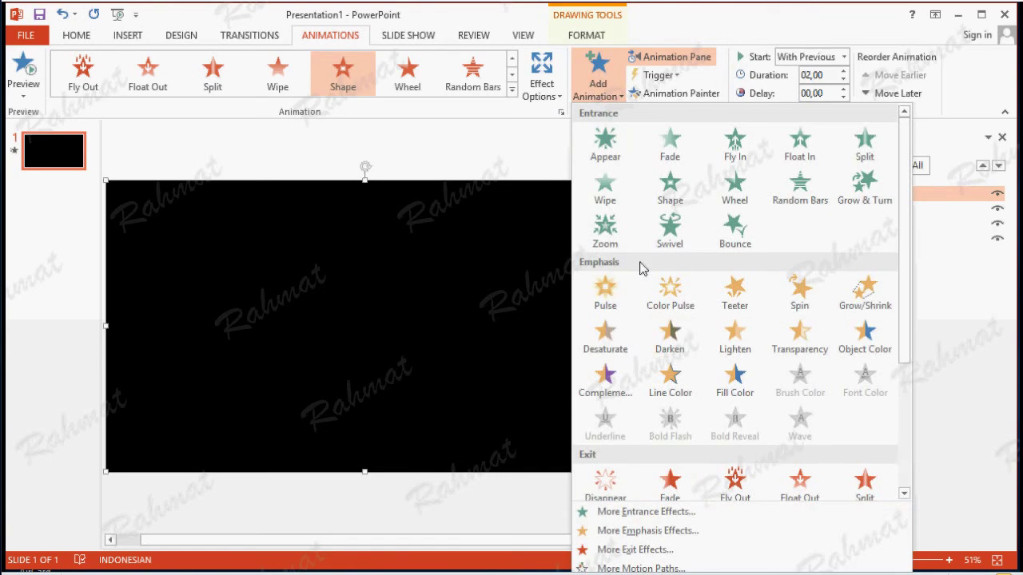
Add a Plus entrance effect to the rectangle, starting After Previous.
left_click(626, 512)
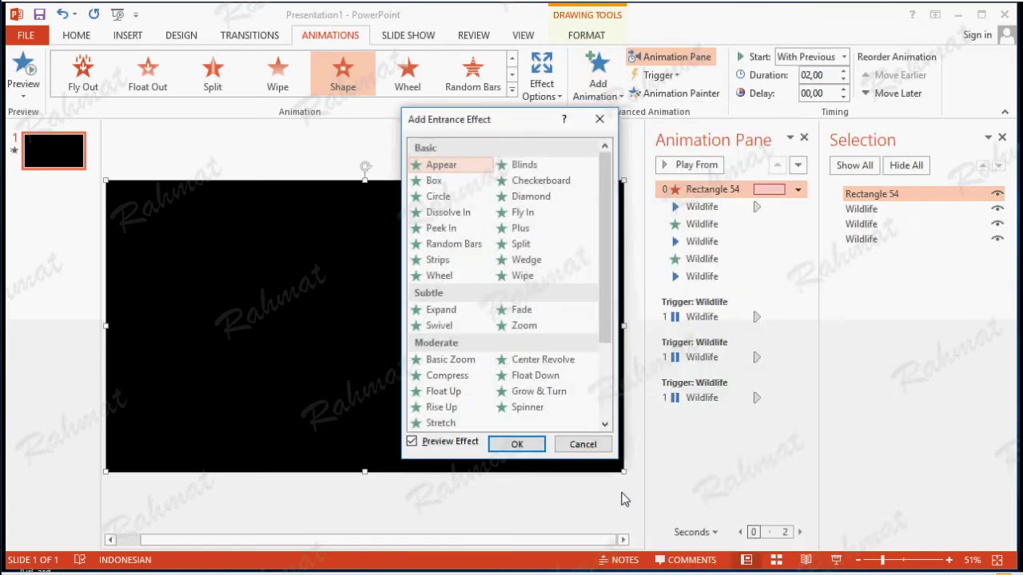
left_click(520, 228)
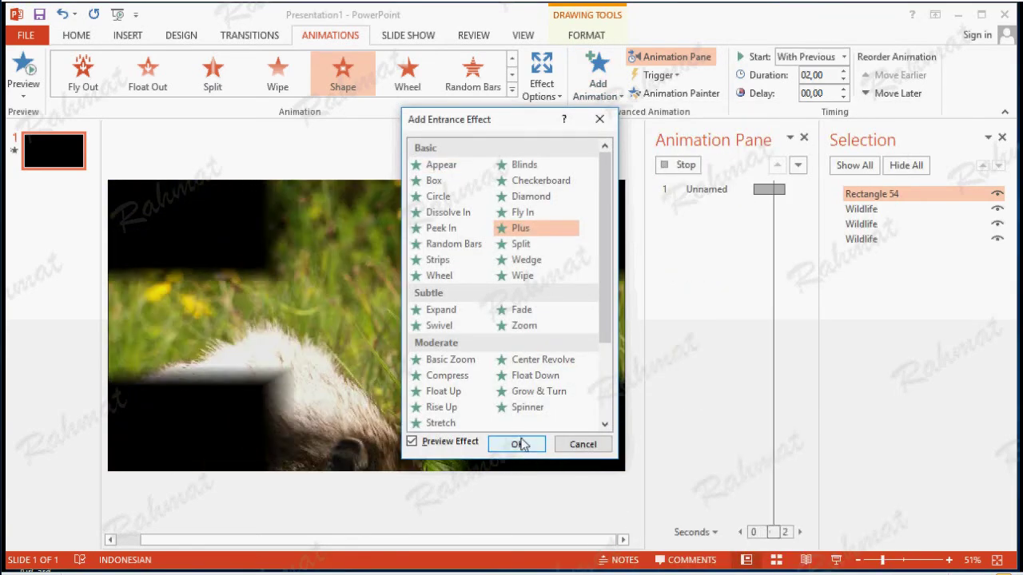
left_click(520, 446)
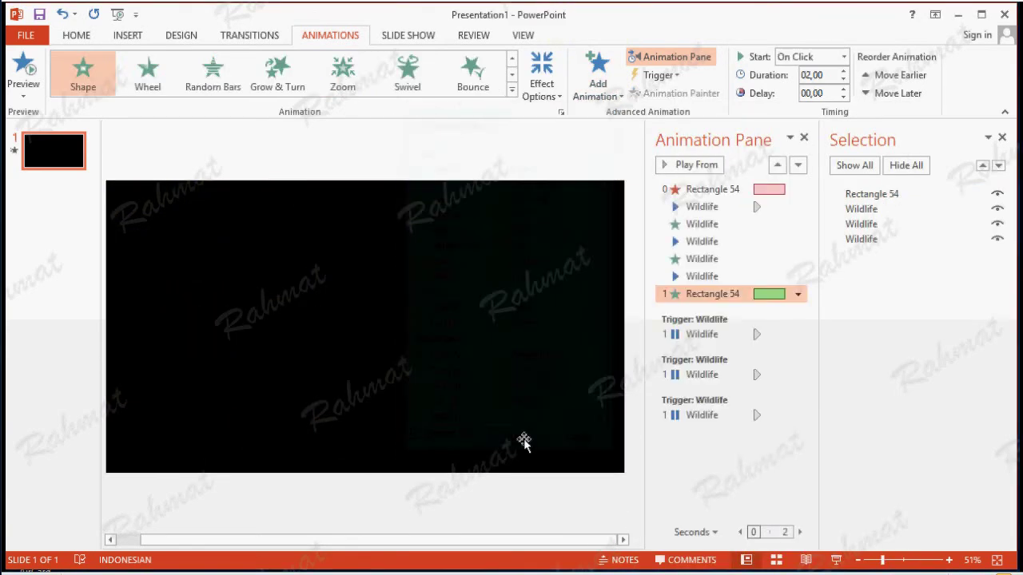
left_click(797, 294)
left_click(764, 386)
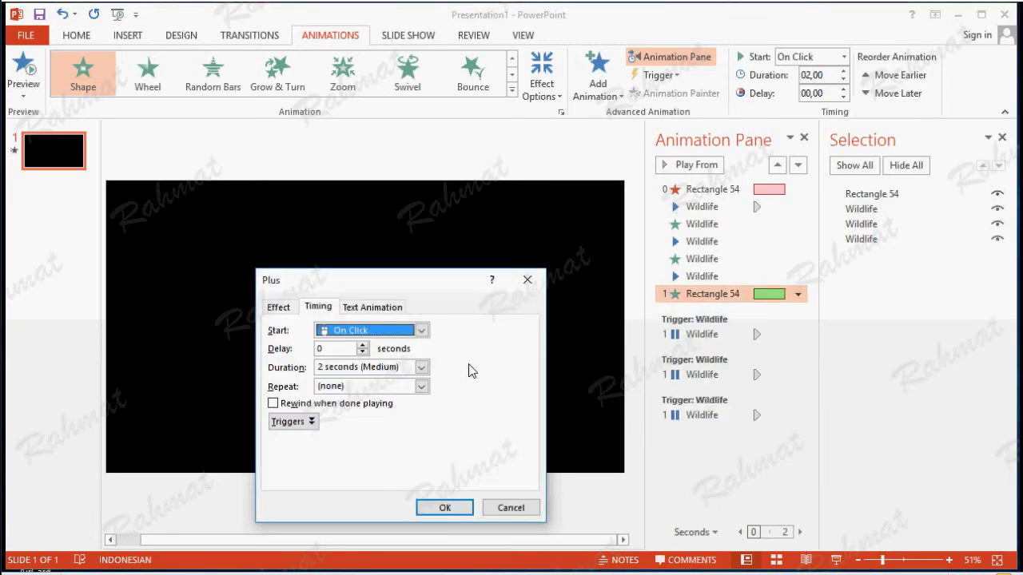
left_click(421, 334)
left_click(409, 372)
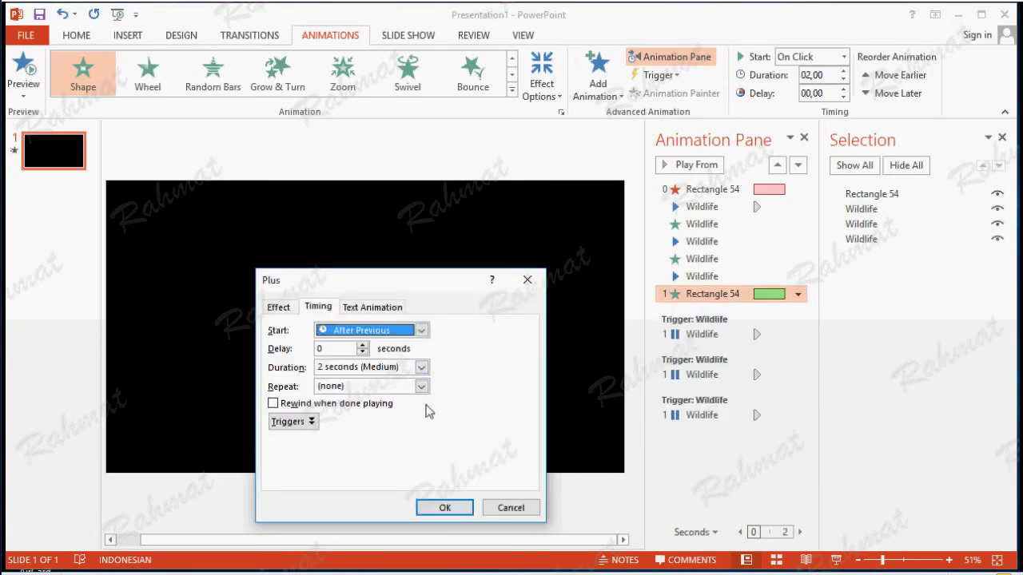
left_click(446, 508)
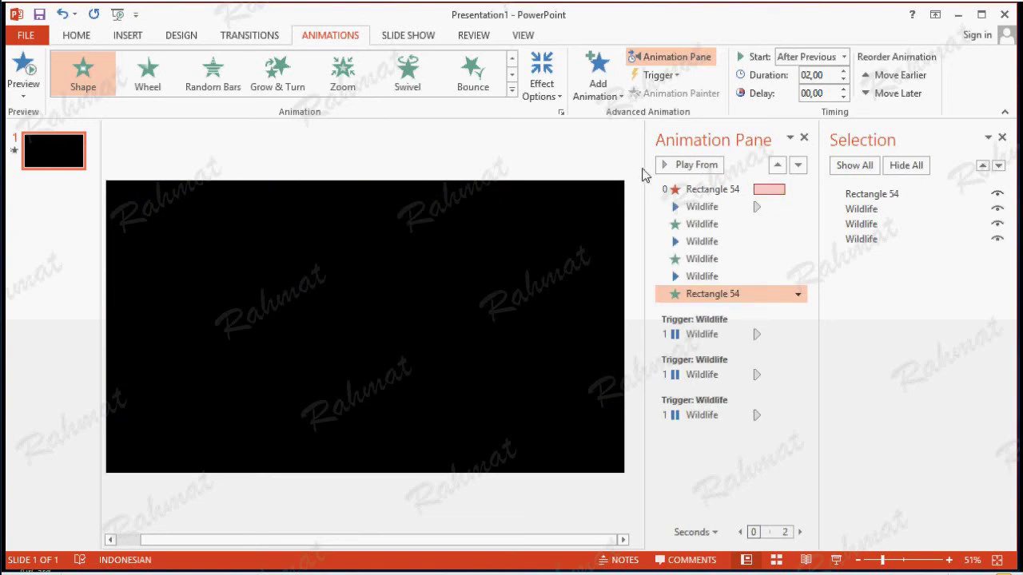
Recheck the Circle exit effect's timing settings and clear the animation selection.
left_click(763, 194)
left_click(795, 192)
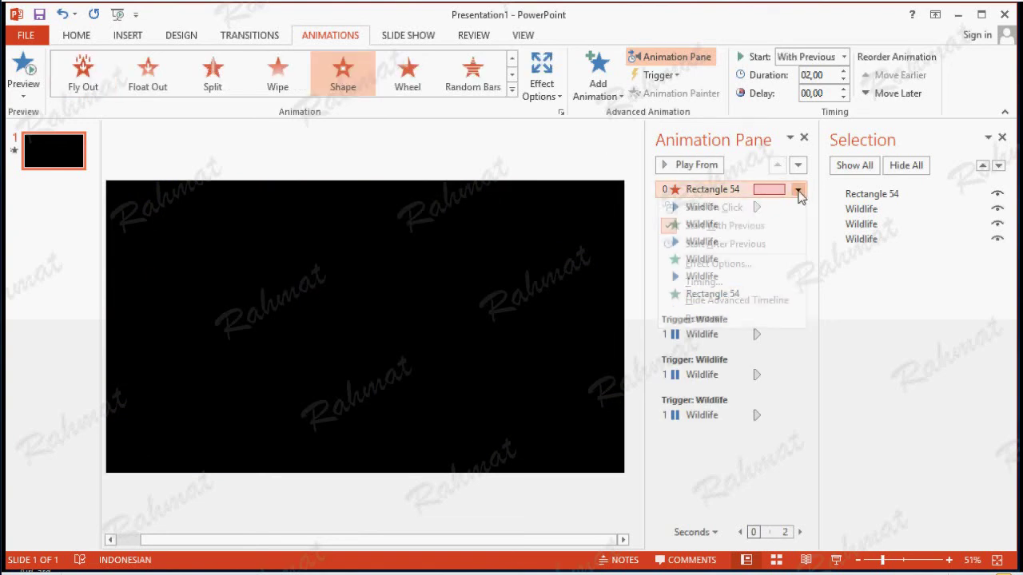
left_click(733, 282)
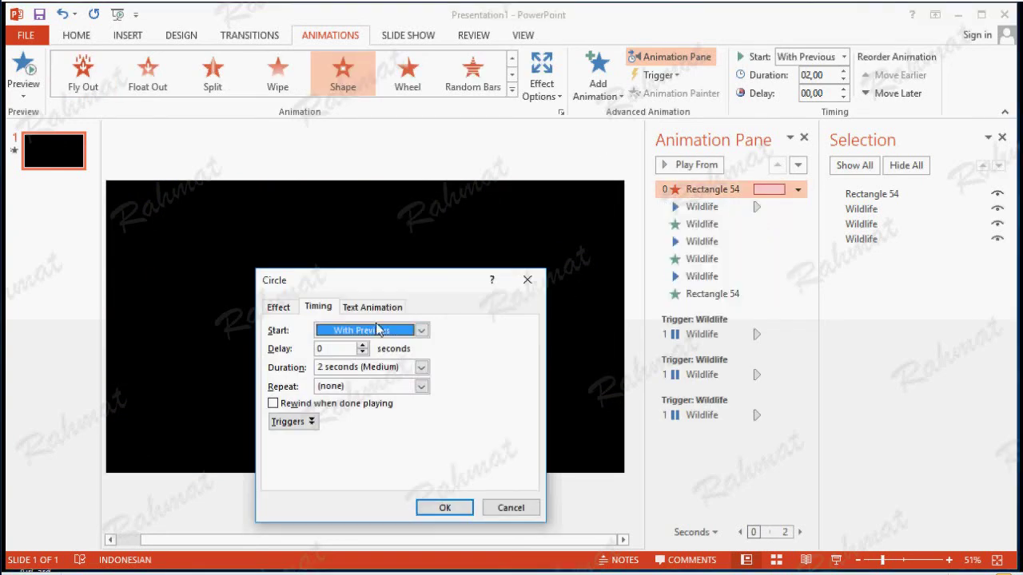
left_click(438, 506)
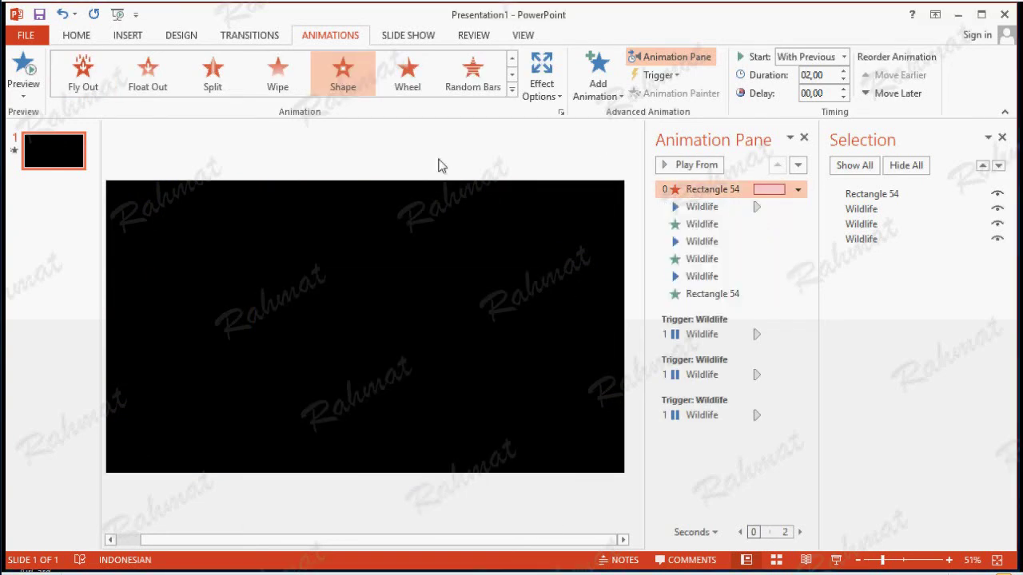
left_click(439, 168)
left_click(128, 35)
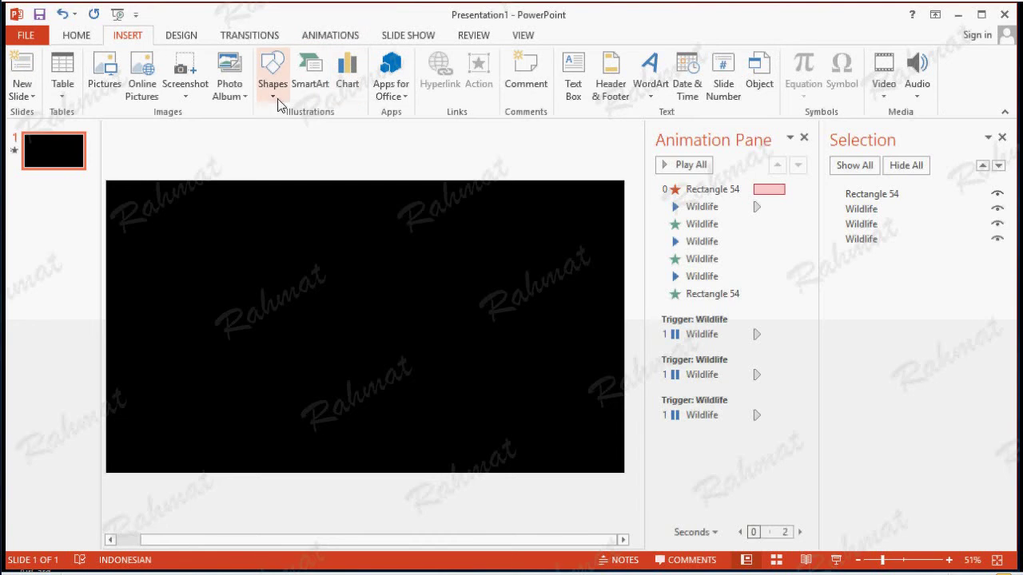
Draw a Frame shape covering the whole slide and thin its border with the adjustment handle.
left_click(279, 97)
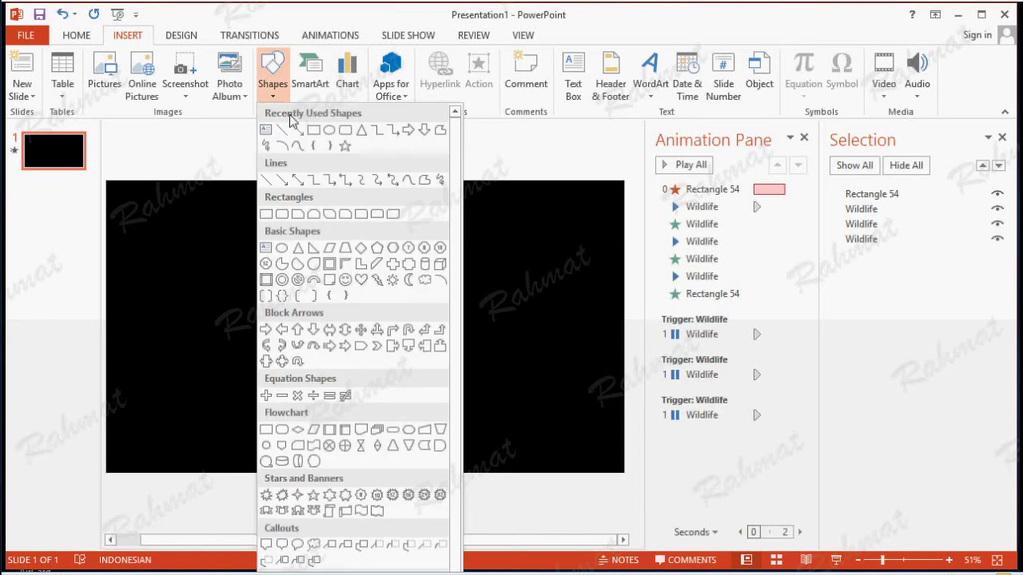
left_click(331, 264)
left_click_drag(109, 183, 621, 479)
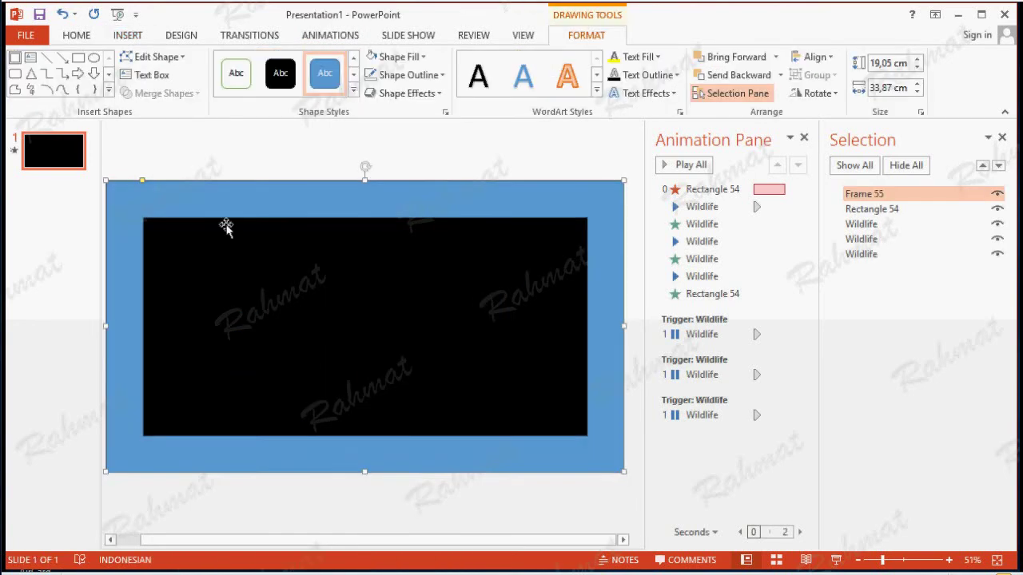
left_click_drag(144, 185, 124, 184)
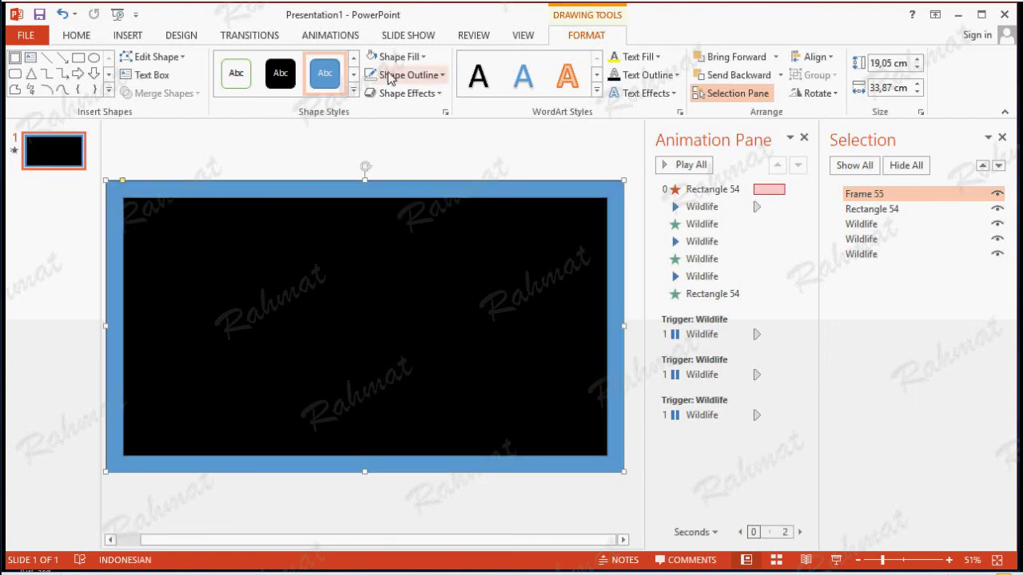
Give the frame a blue gradient style, a Papyrus texture fill and no outline.
left_click(352, 93)
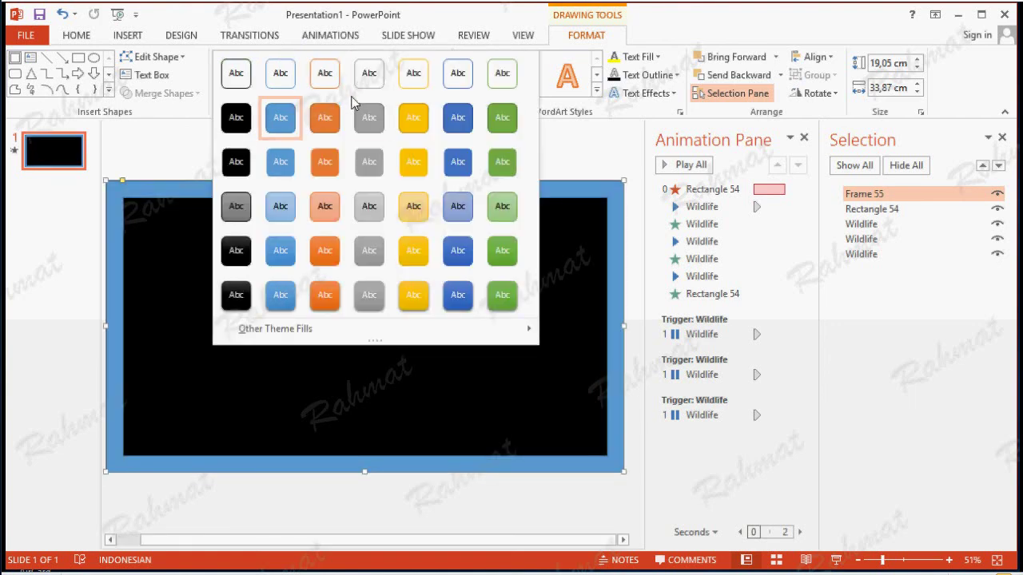
left_click(285, 250)
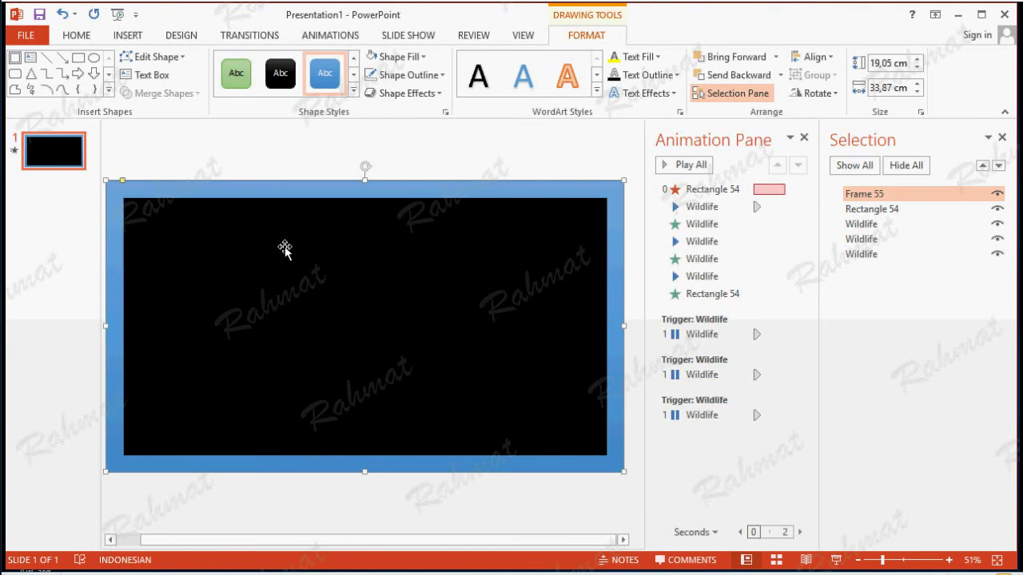
left_click(400, 57)
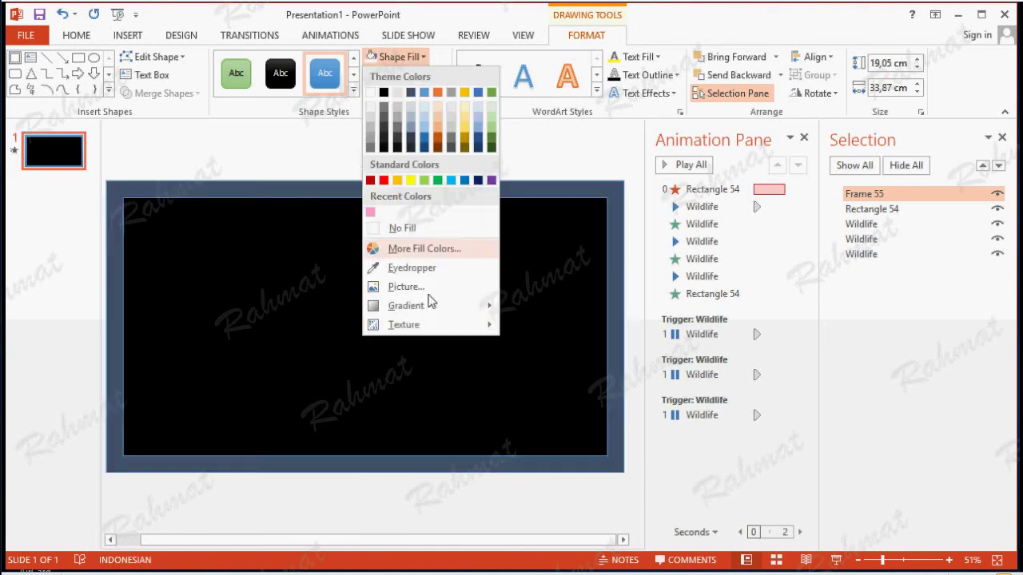
mouse_move(437, 326)
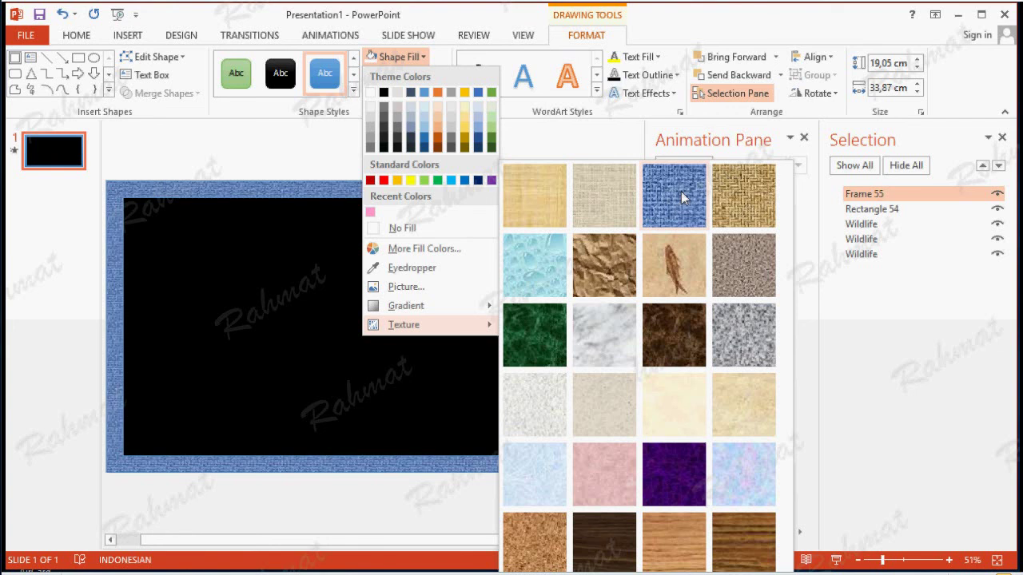
key("Escape")
key("Escape")
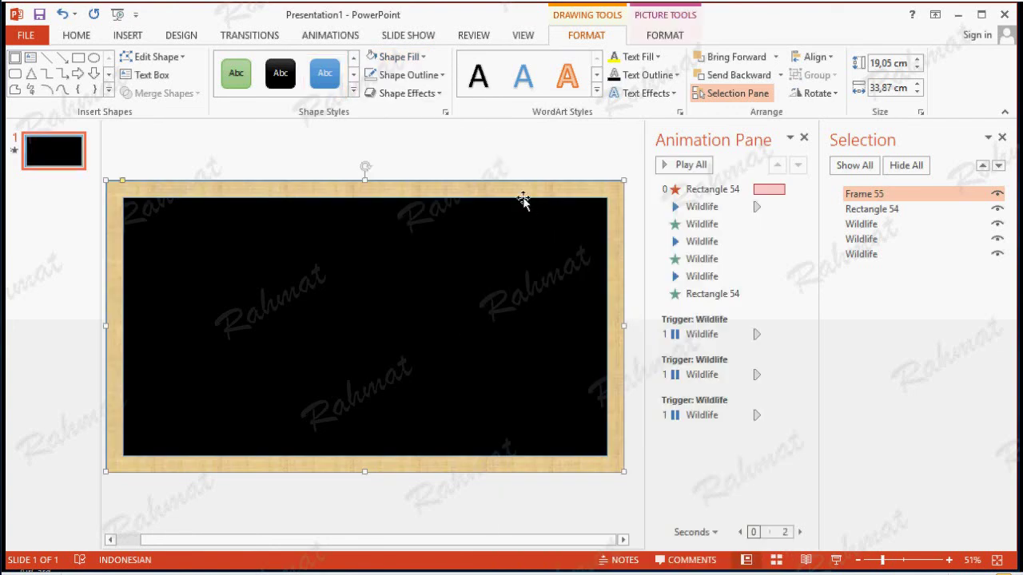
left_click(431, 76)
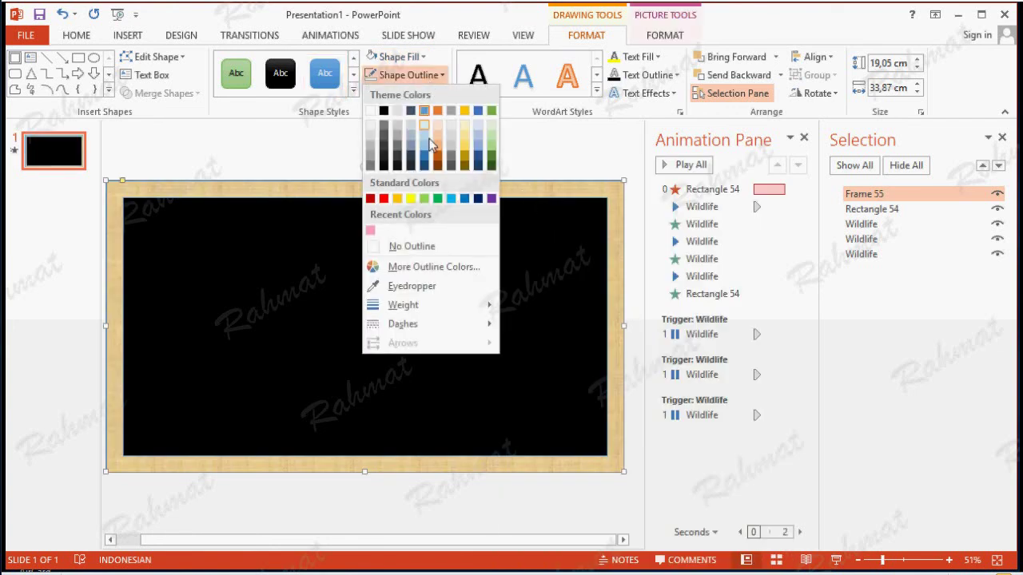
left_click(425, 246)
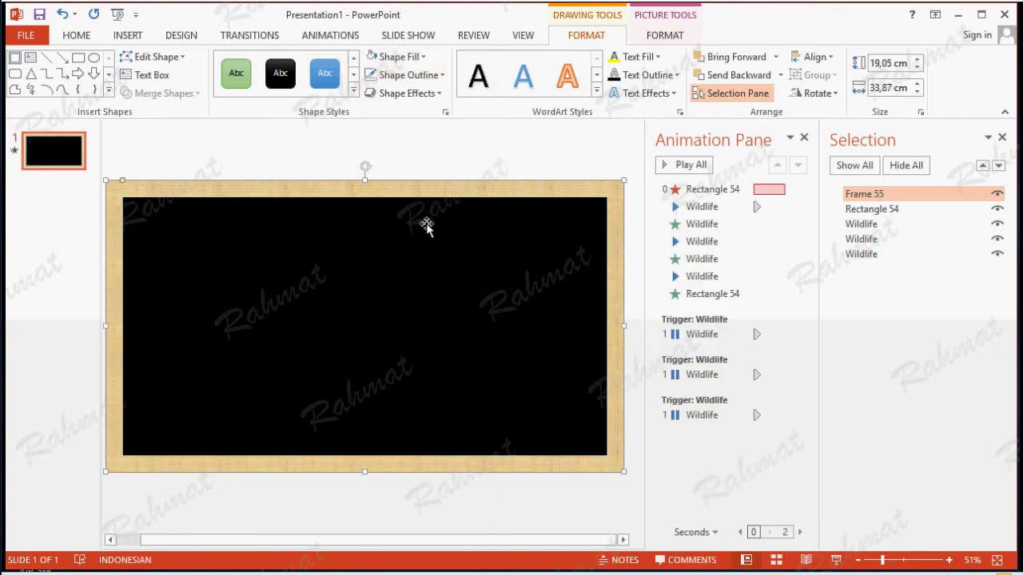
Apply the Preset 2 bevelled 3-D effect to the frame and extend its bottom edge slightly.
left_click(420, 95)
mouse_move(424, 134)
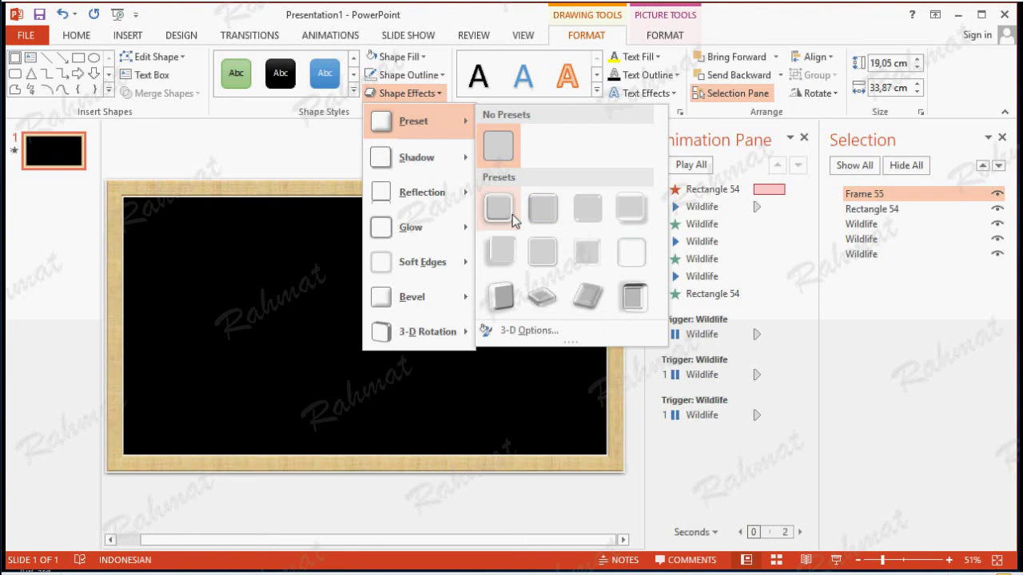
left_click(555, 223)
left_click(497, 165)
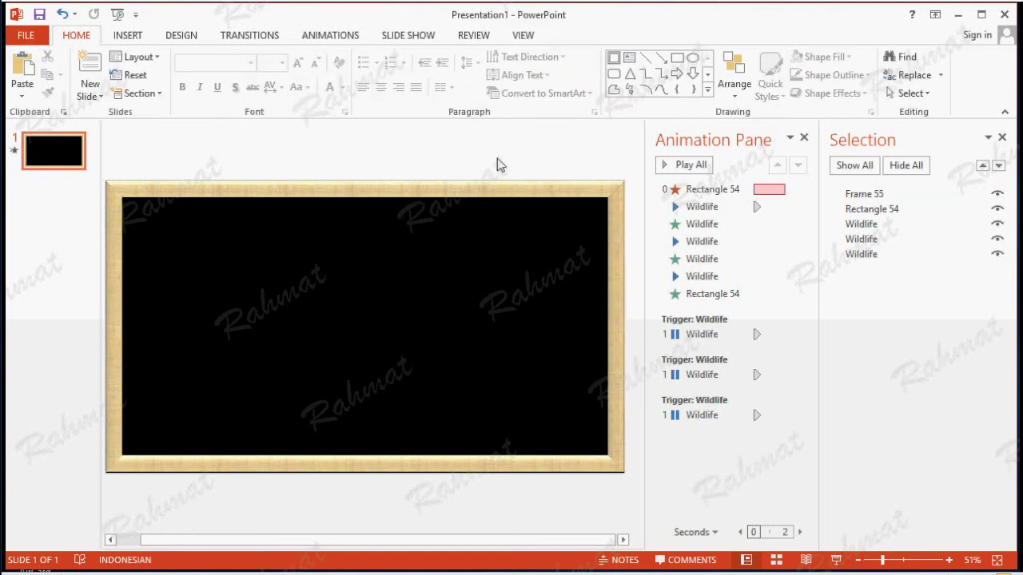
left_click(396, 465)
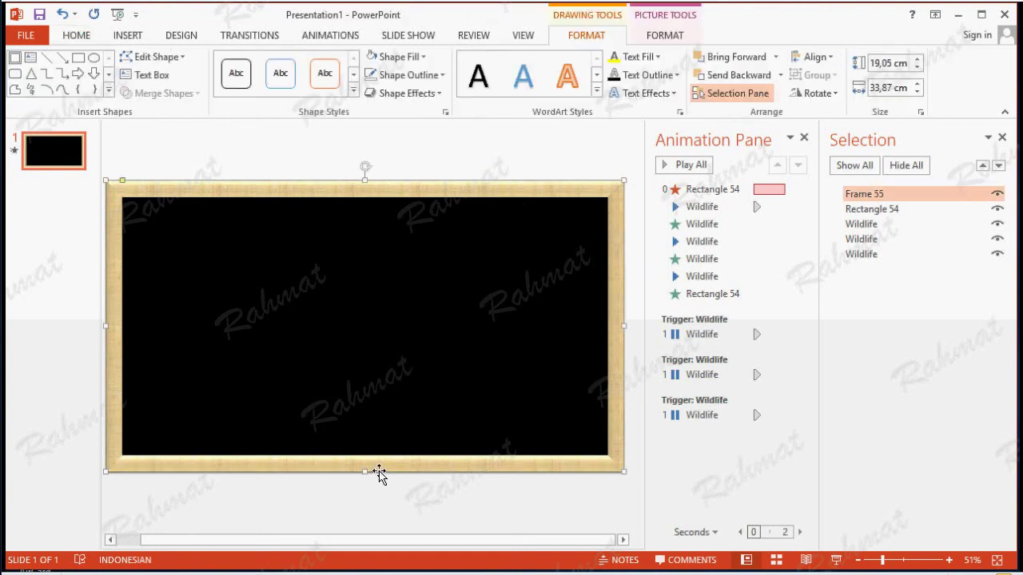
left_click_drag(365, 471, 369, 490)
left_click(370, 490)
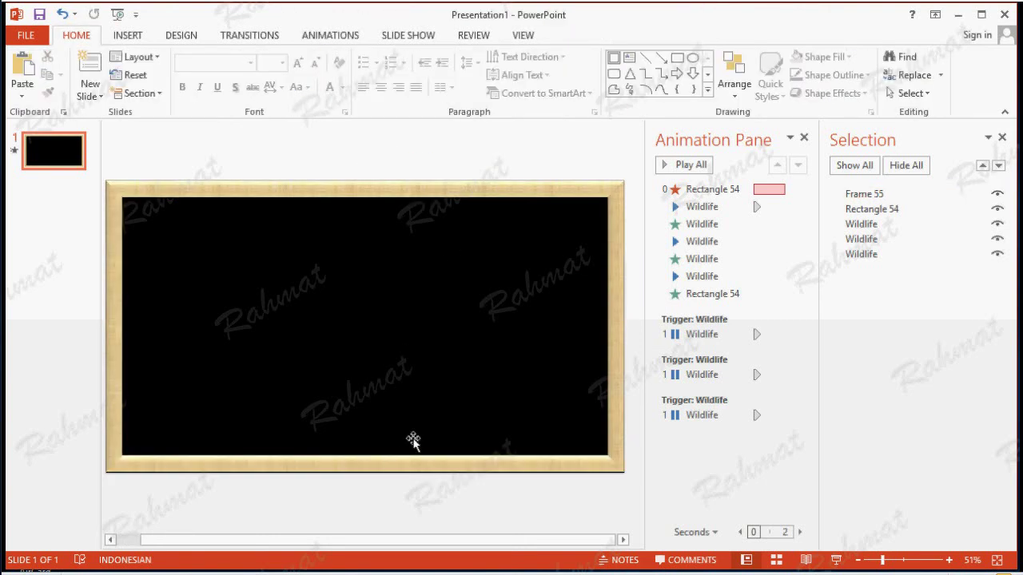
Play the slide show from the beginning.
left_click(422, 39)
left_click(28, 68)
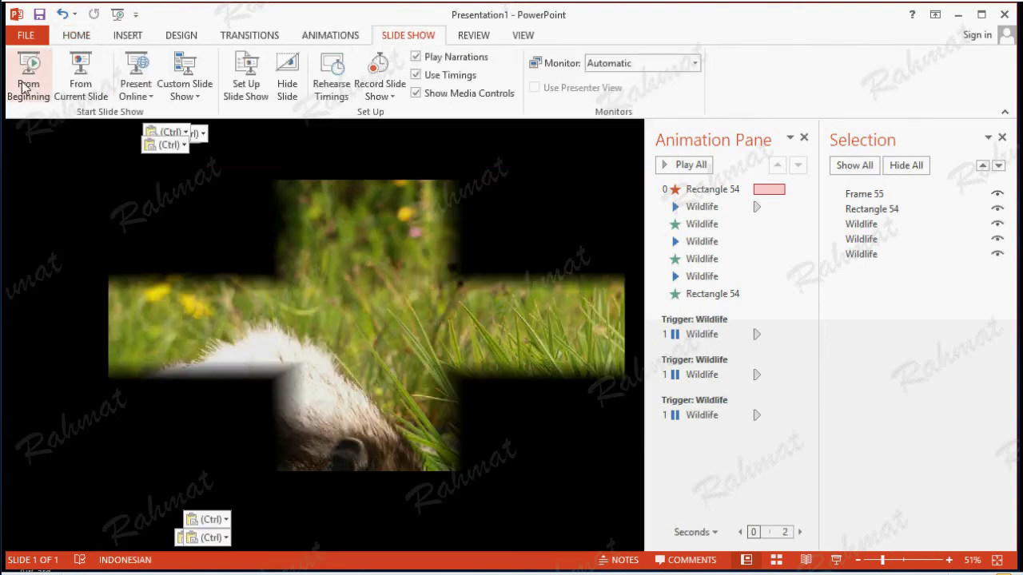